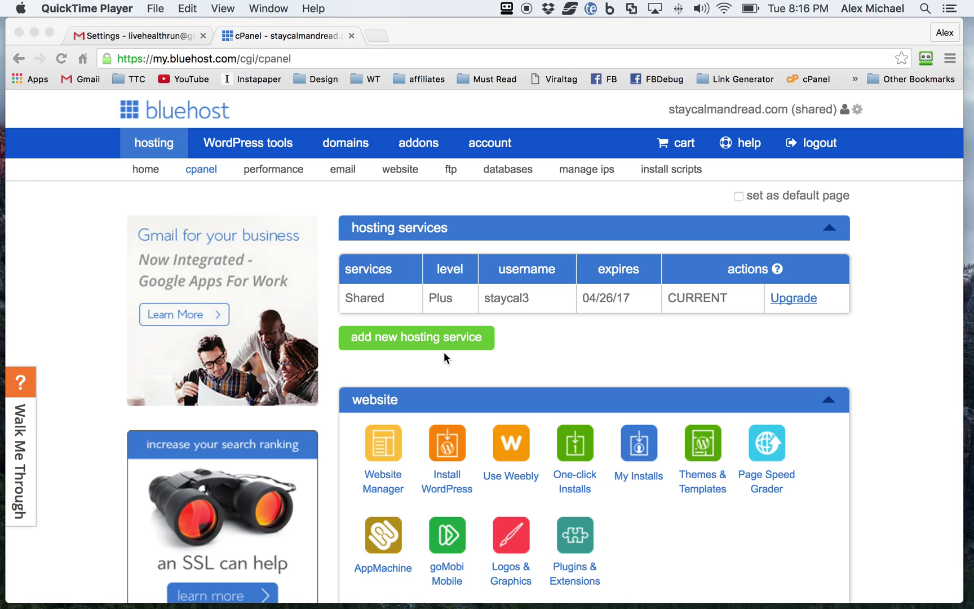
Open Bluehost's Email Manager and start creating a new email account.
{"action": "scroll", "coordinate": [406, 376], "scroll_direction": "down", "scroll_amount": 5}
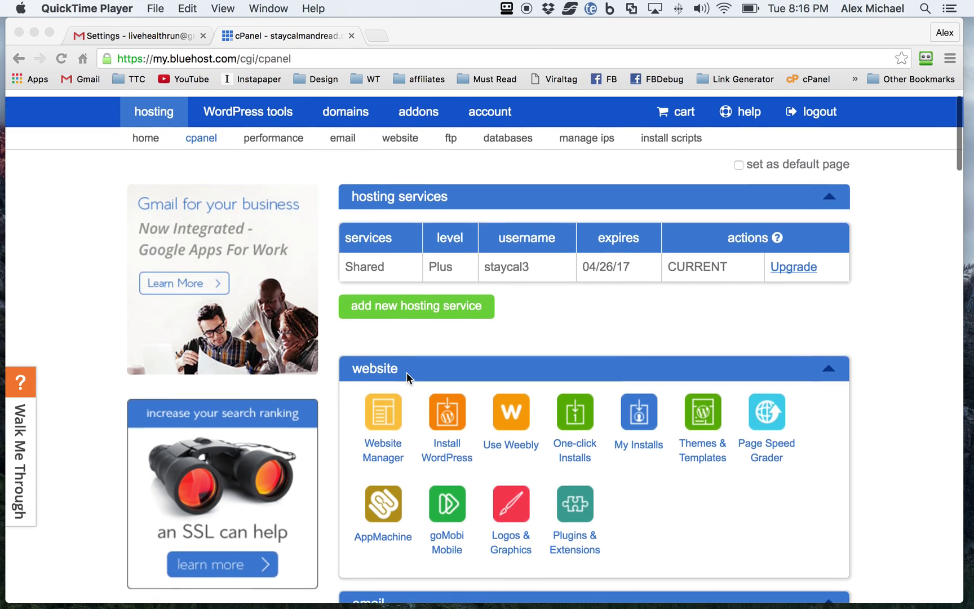
{"action": "scroll", "coordinate": [406, 374], "scroll_direction": "down", "scroll_amount": 4}
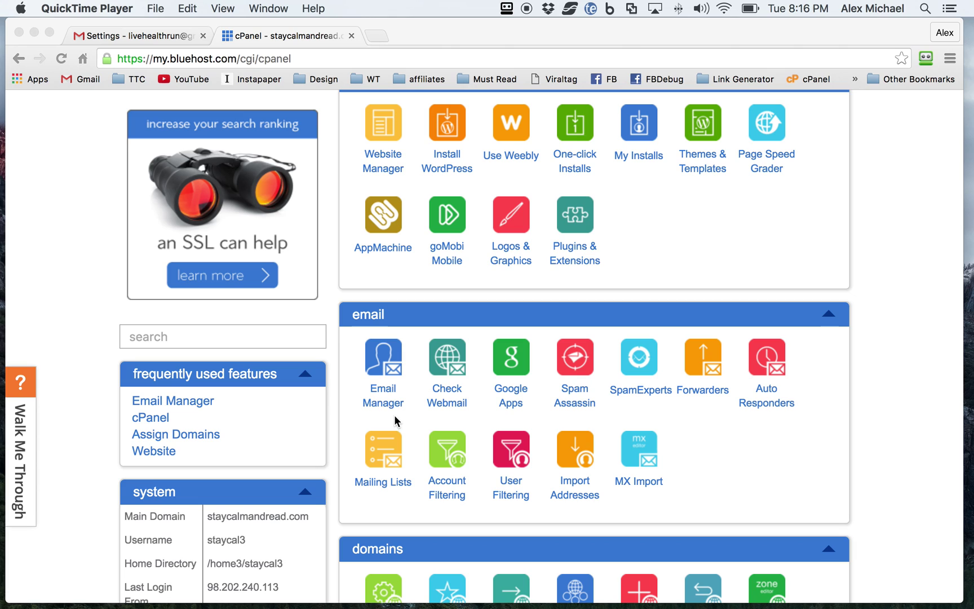
{"action": "left_click", "coordinate": [383, 387]}
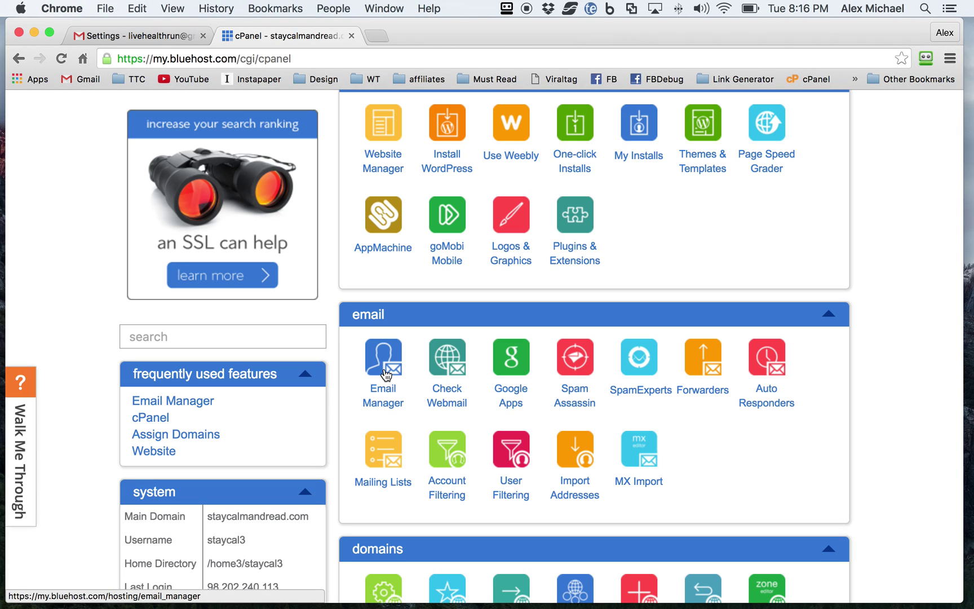
{"action": "left_click", "coordinate": [385, 374]}
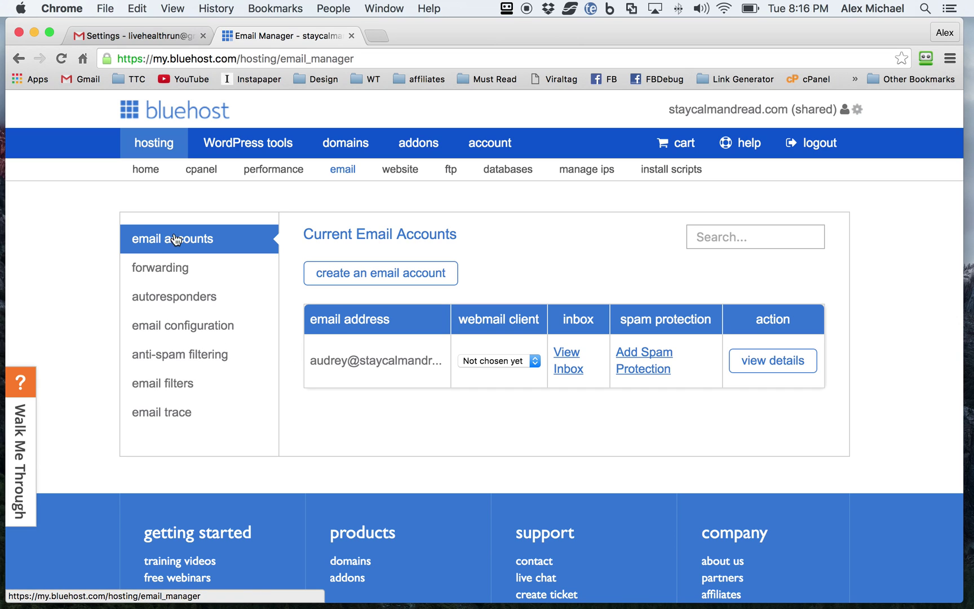
{"action": "left_click", "coordinate": [340, 275]}
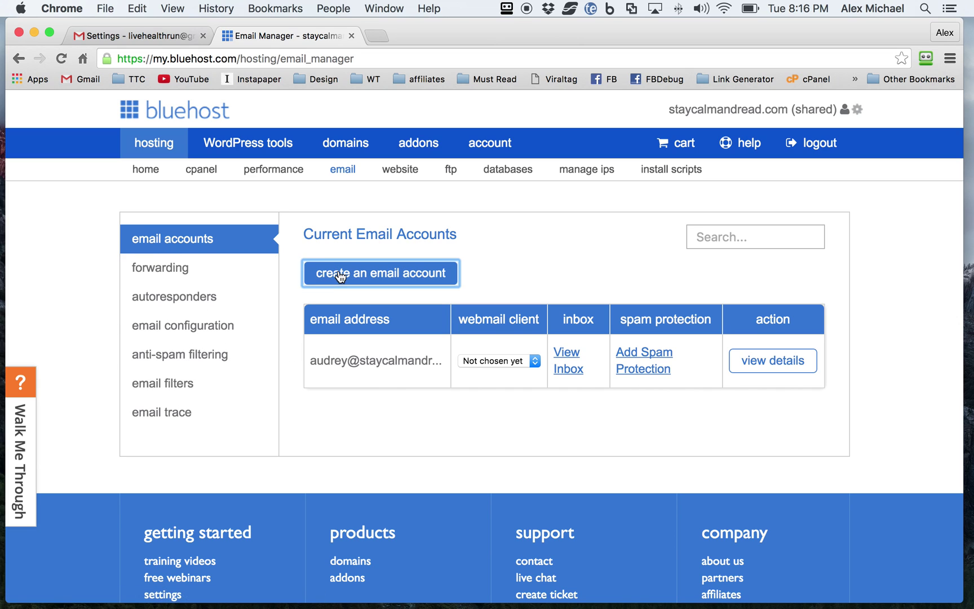
{"action": "left_click", "coordinate": [385, 286]}
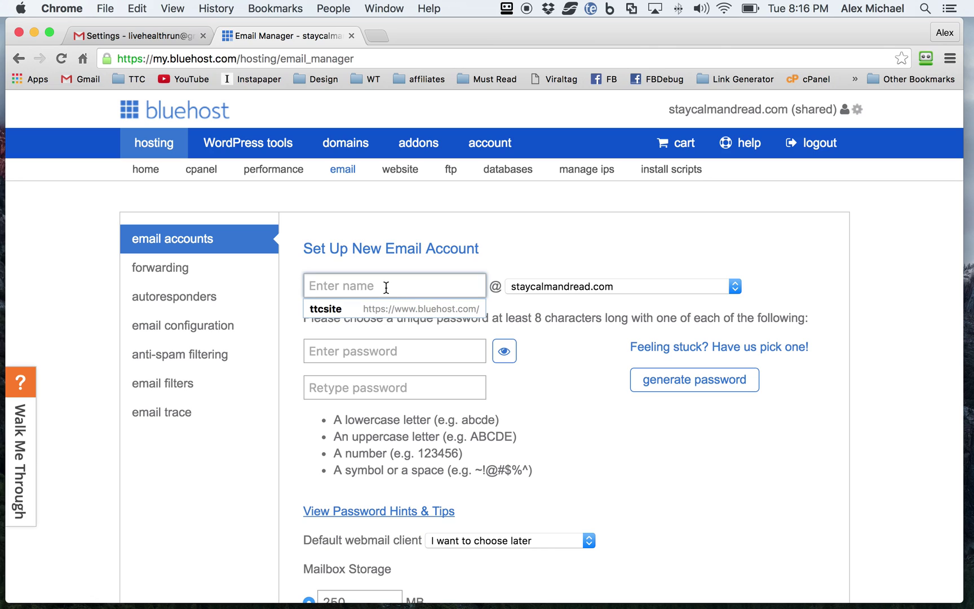
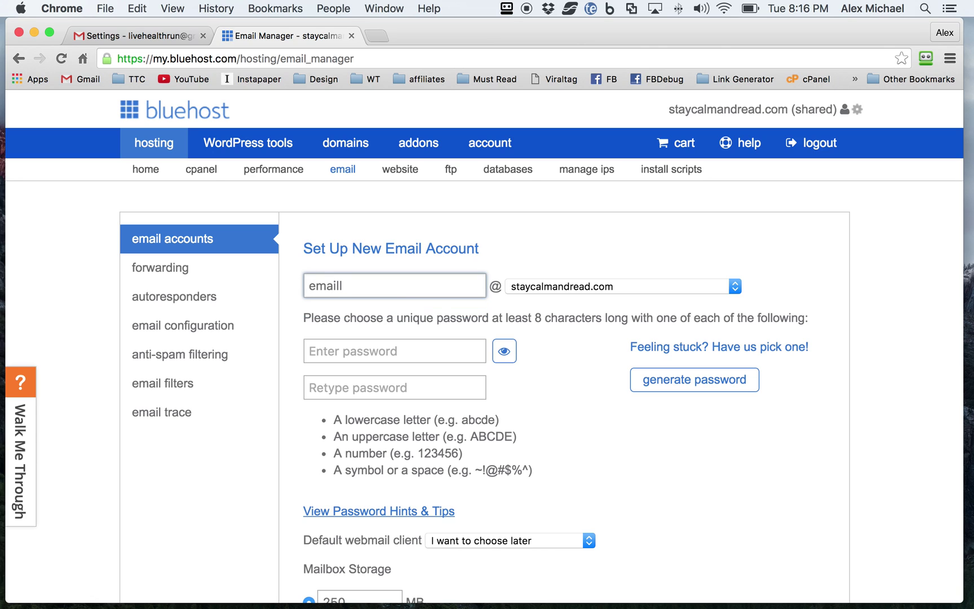
{"action": "left_click", "coordinate": [602, 286]}
{"action": "left_click", "coordinate": [594, 289]}
{"action": "key", "text": "Down"}
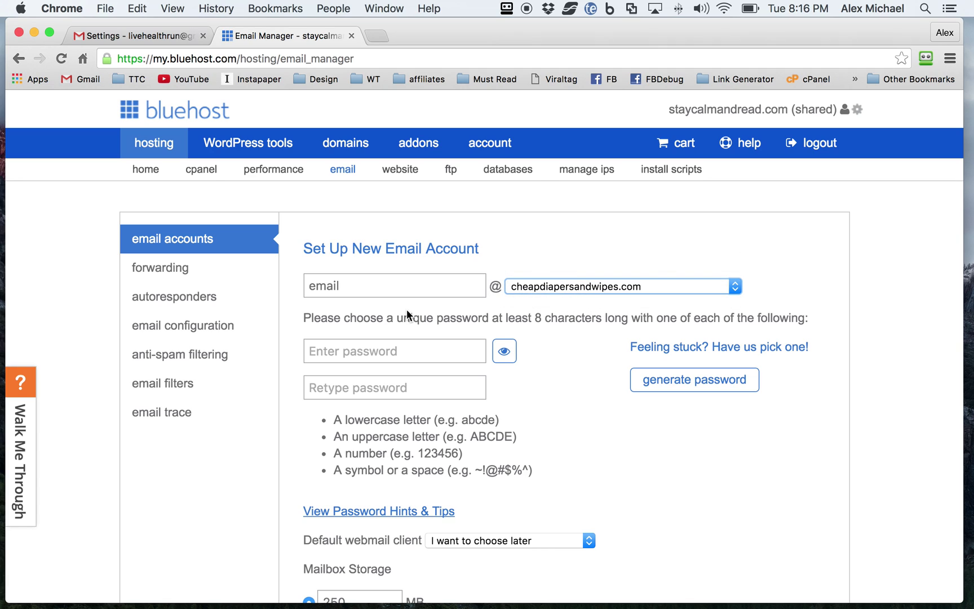
{"action": "left_click", "coordinate": [372, 284]}
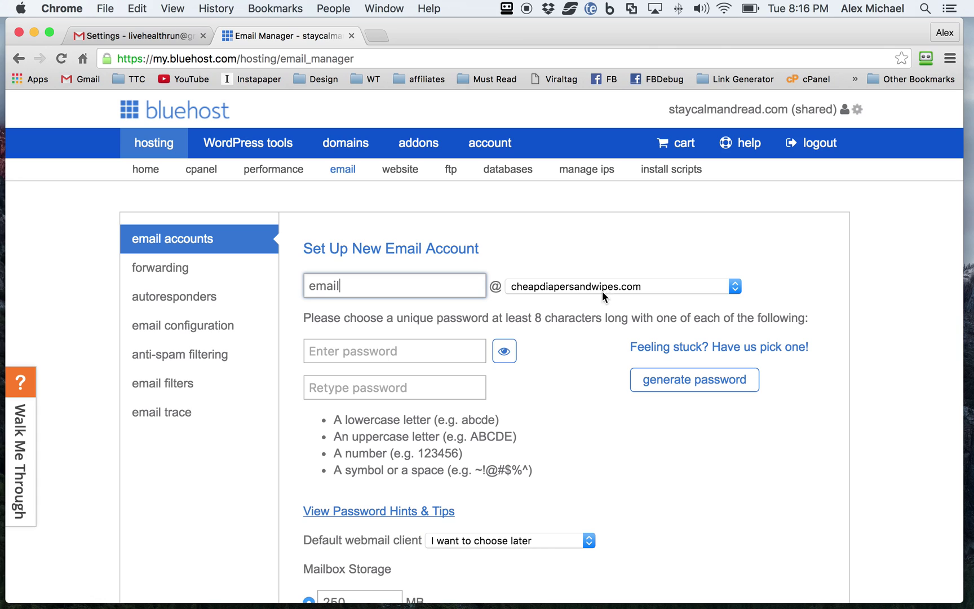
Enter and confirm the mailbox password, then create the account.
{"action": "left_click", "coordinate": [357, 352]}
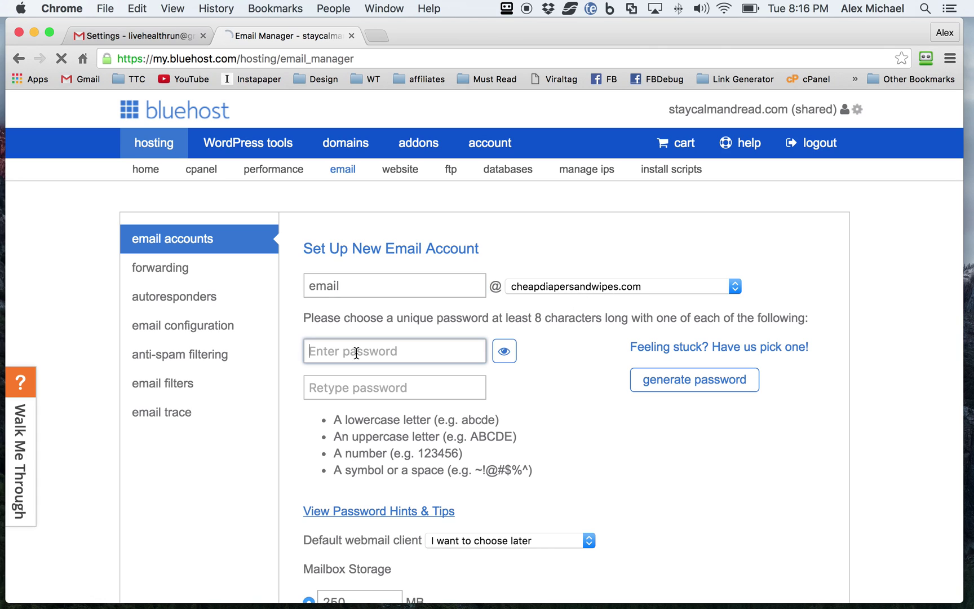
{"action": "key", "text": "super+v"}
{"action": "left_click", "coordinate": [348, 389]}
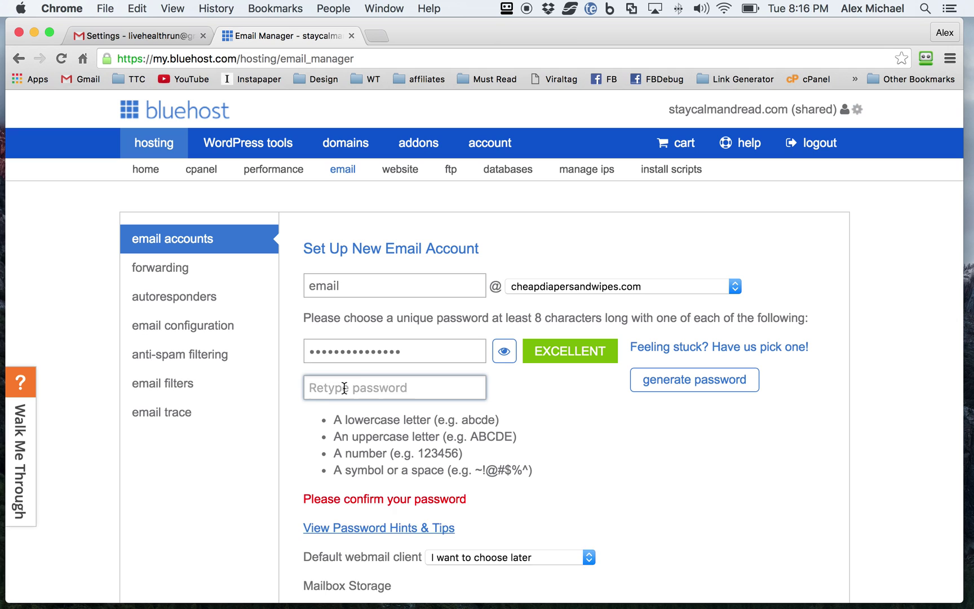
{"action": "key", "text": "super+v"}
{"action": "scroll", "coordinate": [275, 390], "scroll_direction": "down", "scroll_amount": 5}
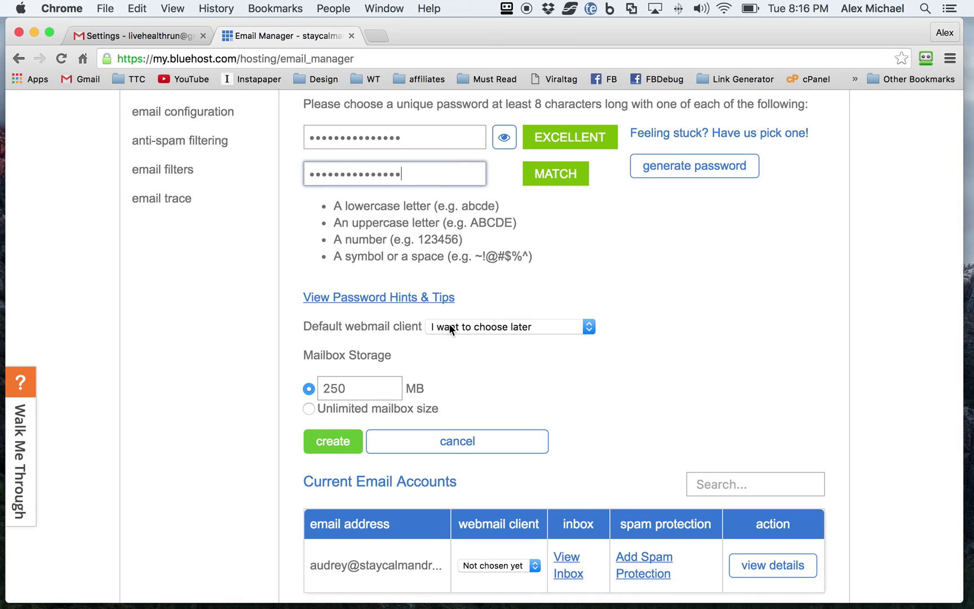
{"action": "scroll", "coordinate": [450, 329], "scroll_direction": "down", "scroll_amount": 2}
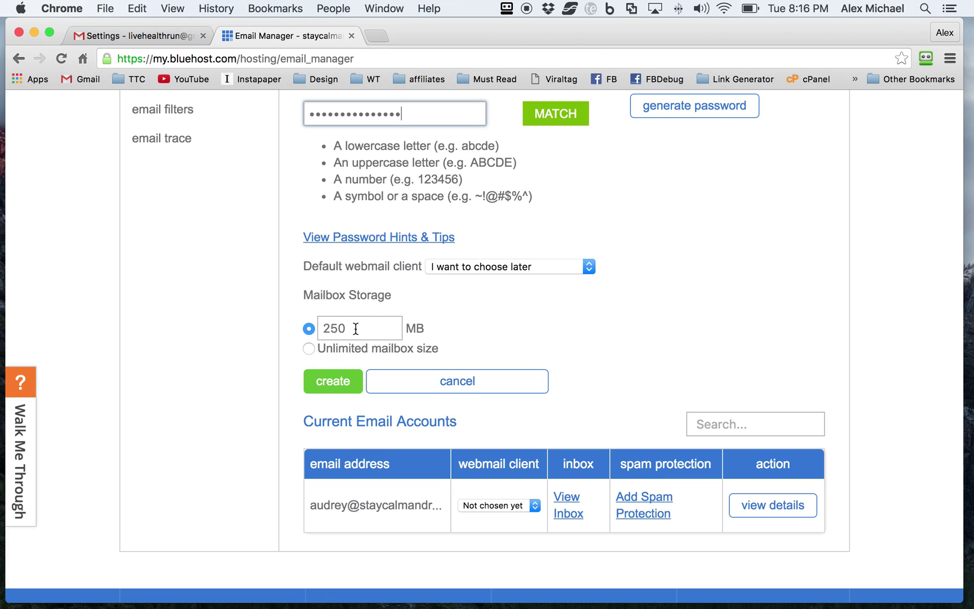
{"action": "left_click", "coordinate": [337, 388]}
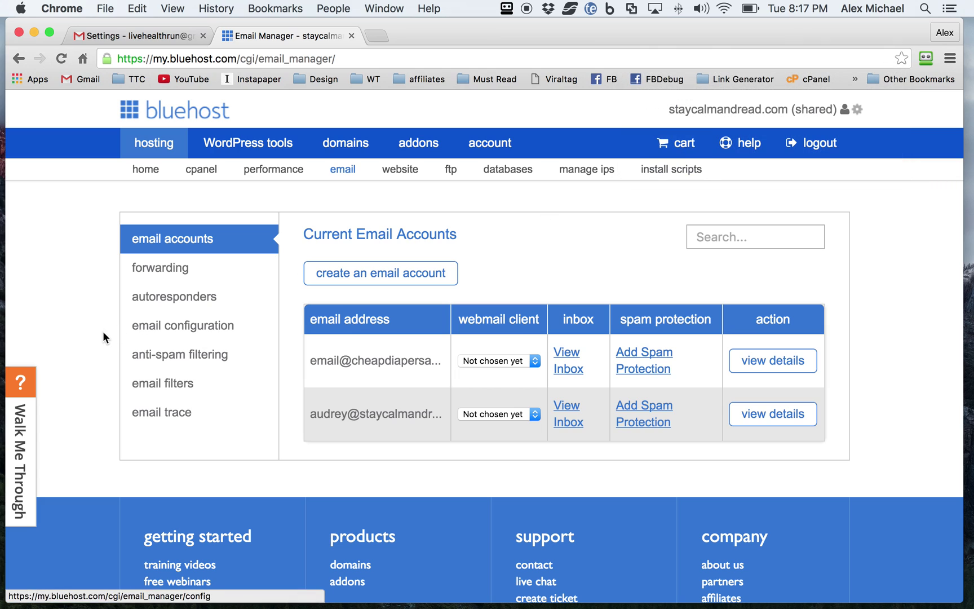
Show Bluehost's mail client settings for the cheapdiapersandwipes.com mailbox.
{"action": "left_click", "coordinate": [172, 330]}
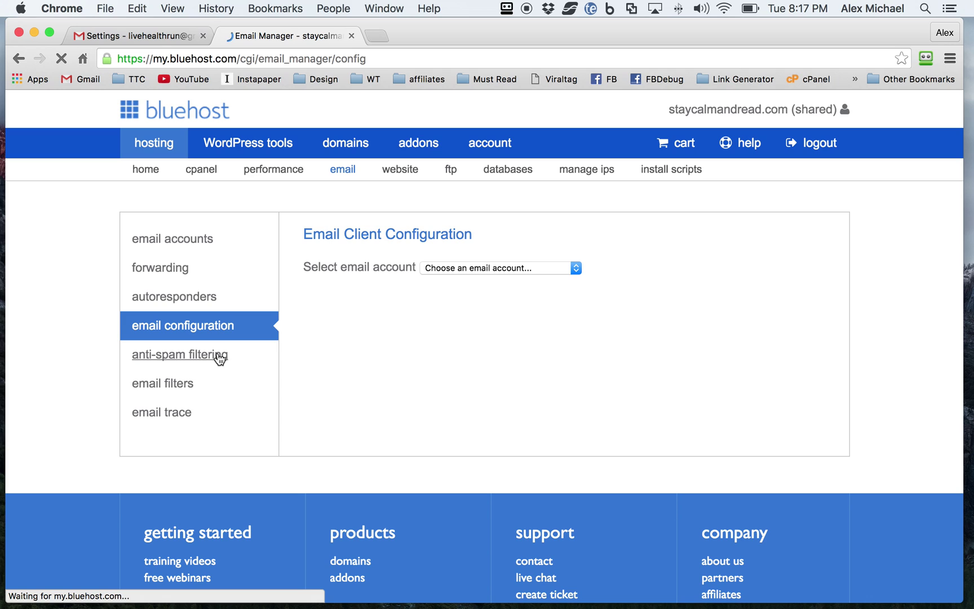
{"action": "left_click", "coordinate": [455, 267]}
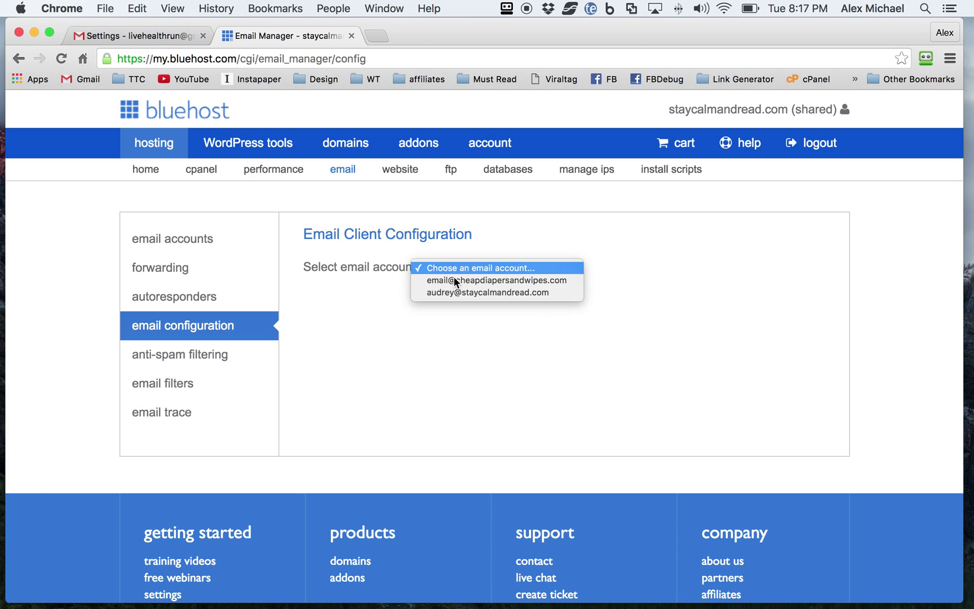
{"action": "left_click", "coordinate": [456, 280]}
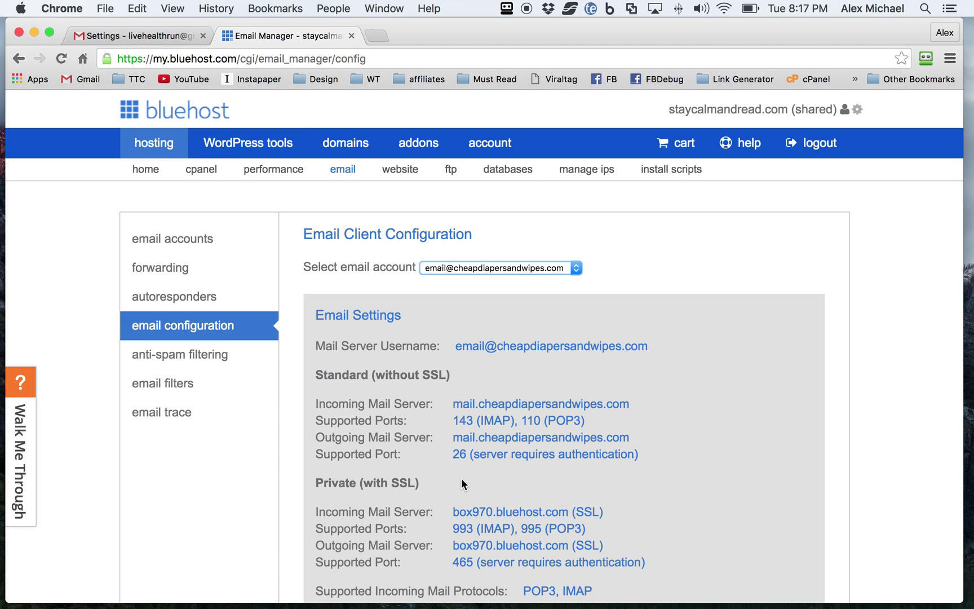
{"action": "scroll", "coordinate": [461, 478], "scroll_direction": "down", "scroll_amount": 2}
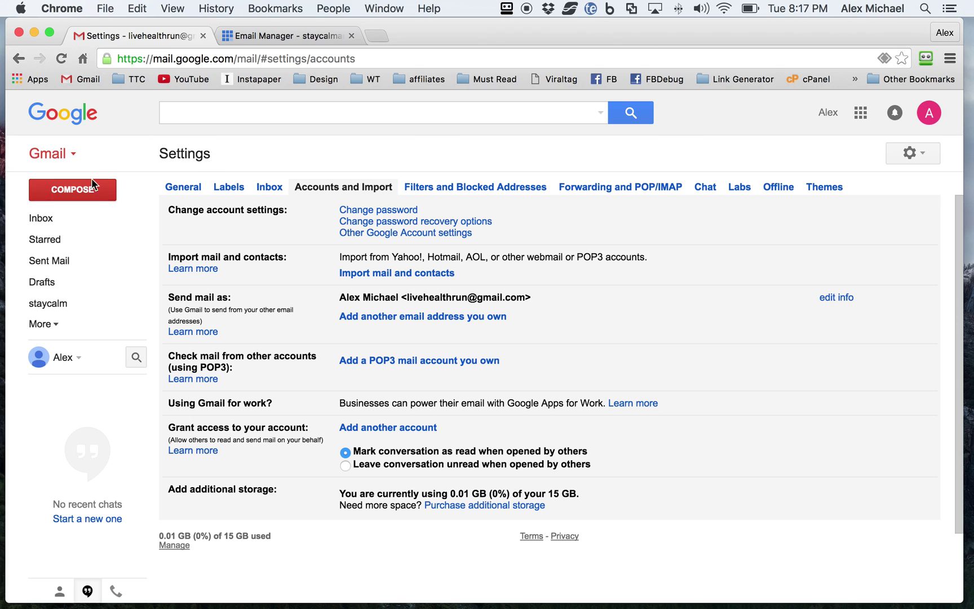
Open Gmail's Accounts and Import settings and start adding a POP3 mail account.
{"action": "left_click", "coordinate": [908, 153]}
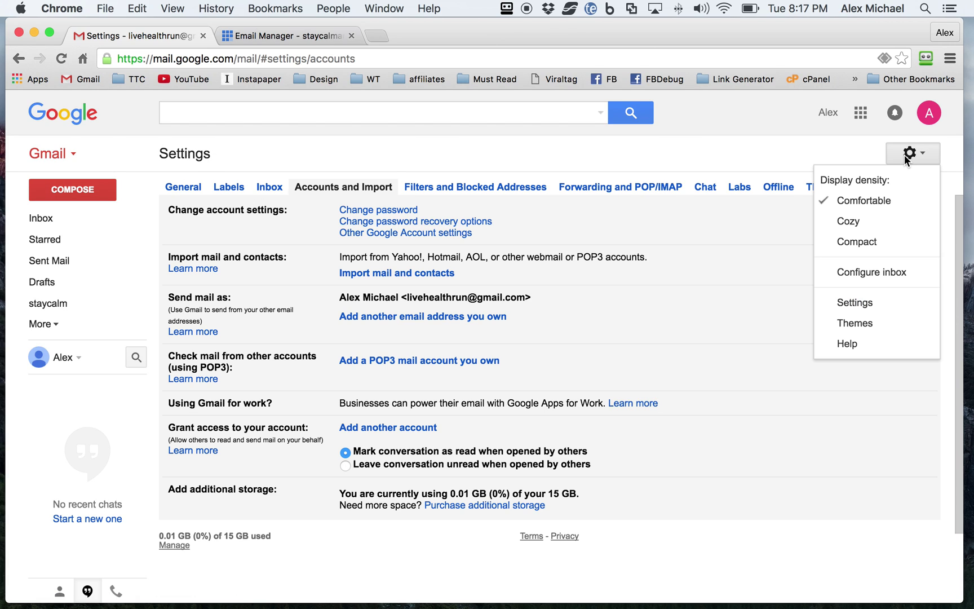
{"action": "left_click", "coordinate": [855, 303]}
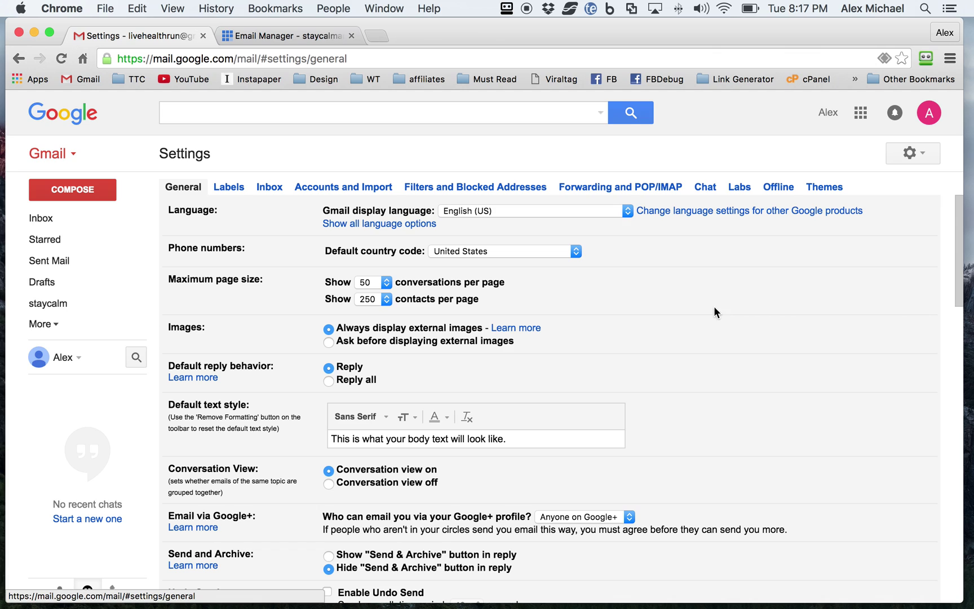
{"action": "left_click", "coordinate": [327, 191]}
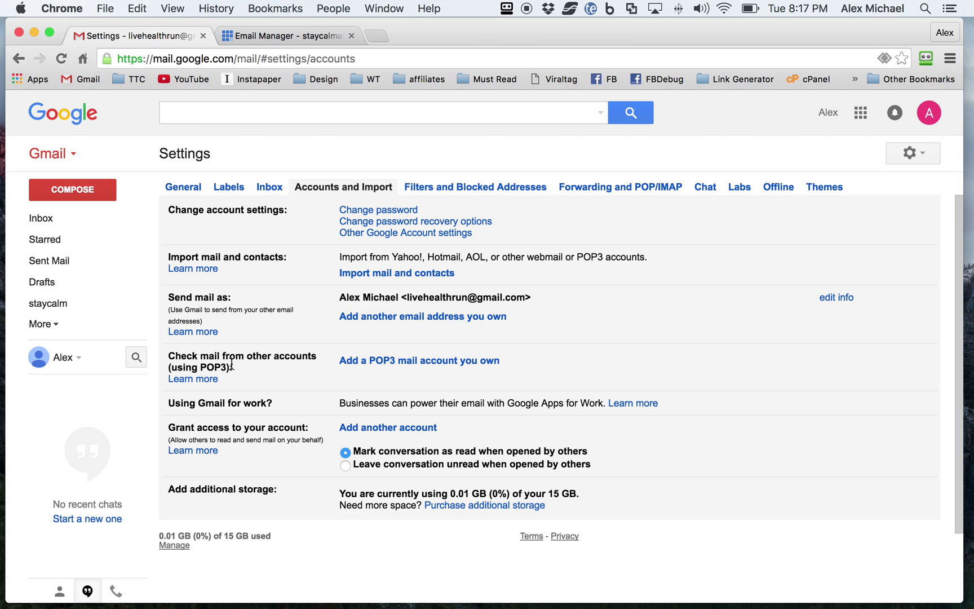
{"action": "left_click", "coordinate": [394, 363]}
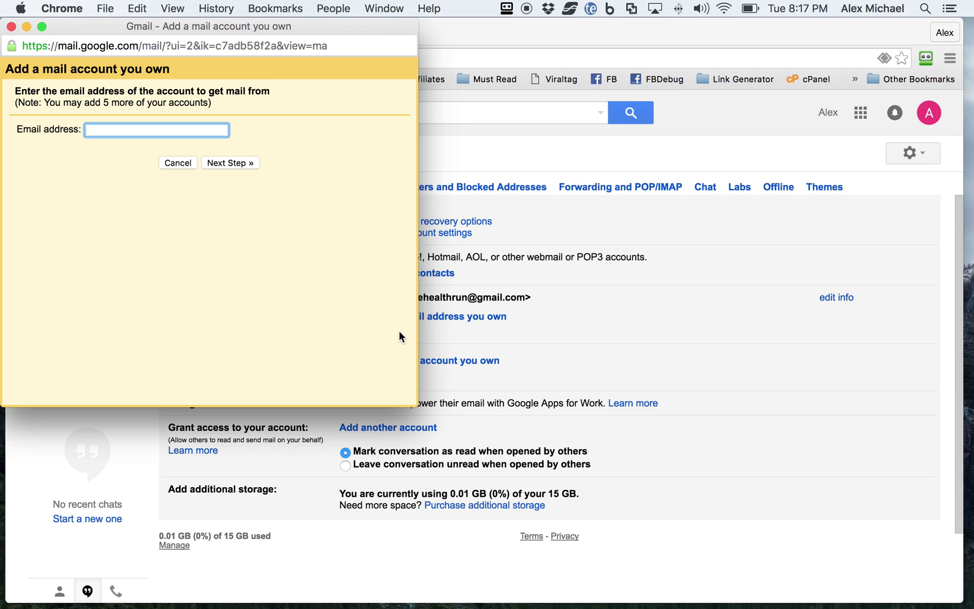
Copy the mailbox username from Bluehost into the Email address field and continue.
{"action": "left_click", "coordinate": [459, 30]}
{"action": "left_click", "coordinate": [271, 37]}
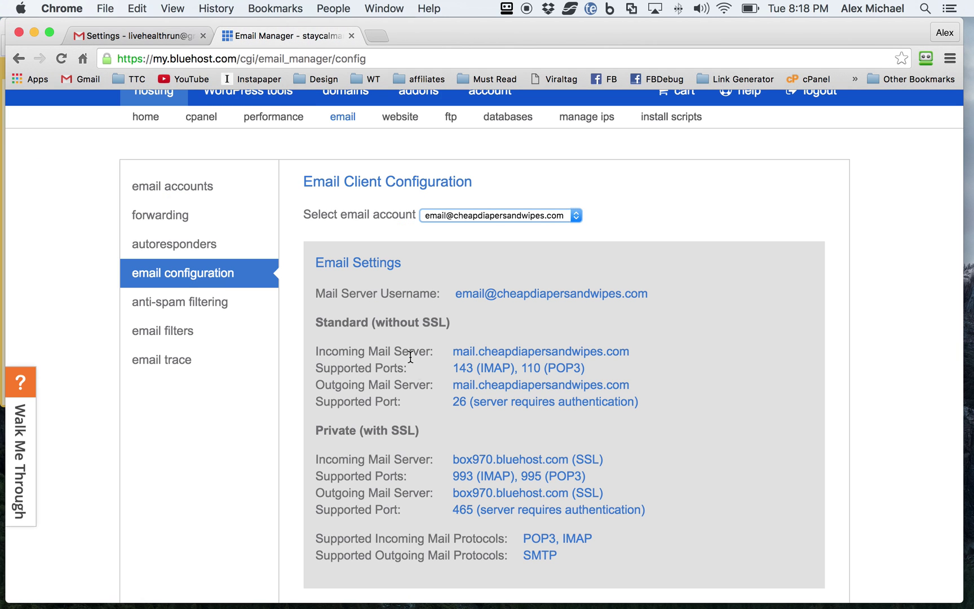
{"action": "left_click_drag", "start_coordinate": [455, 292], "coordinate": [646, 298]}
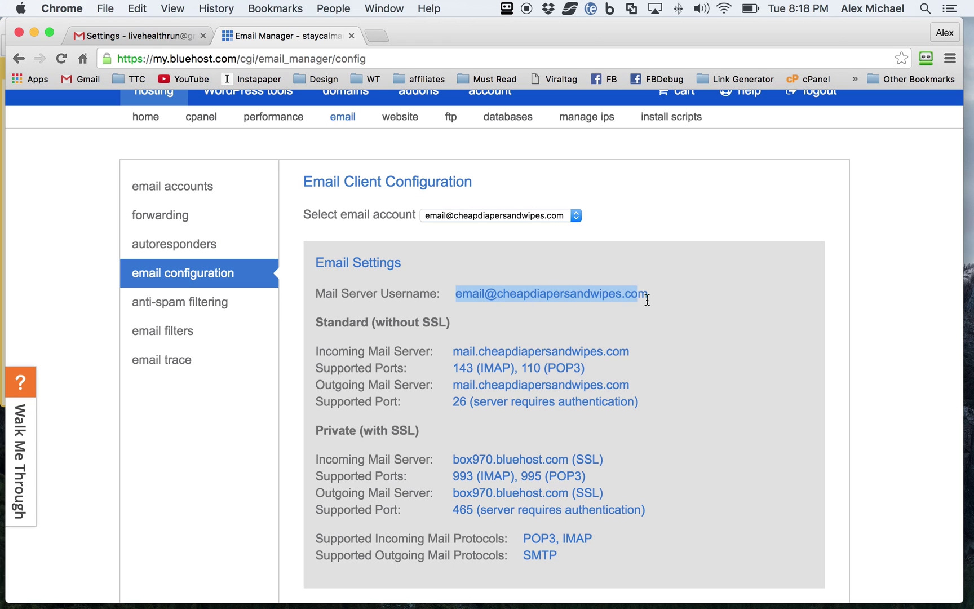
{"action": "key", "text": "super+c"}
{"action": "left_click", "coordinate": [100, 36]}
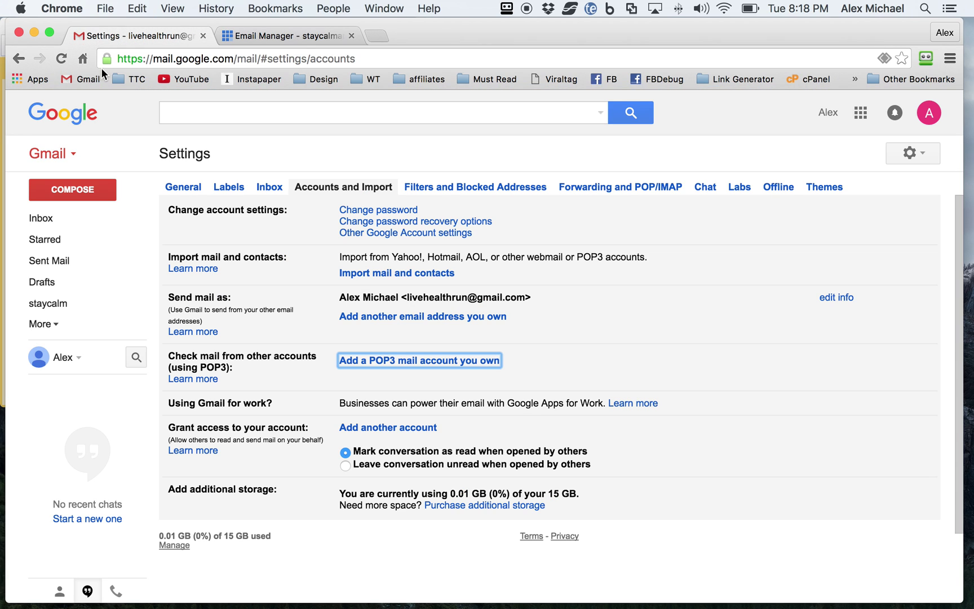
{"action": "key", "text": "Return"}
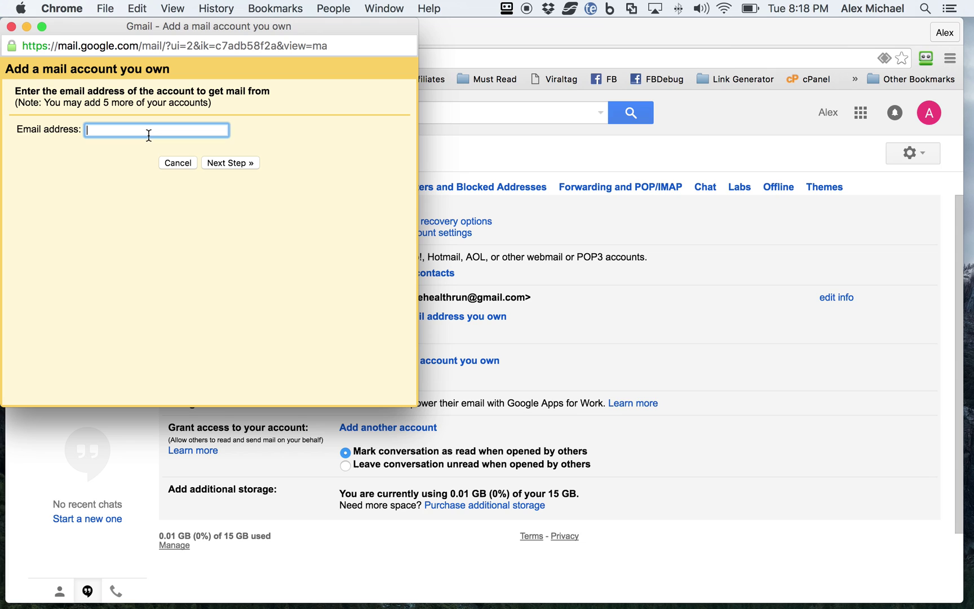
{"action": "key", "text": "super+v"}
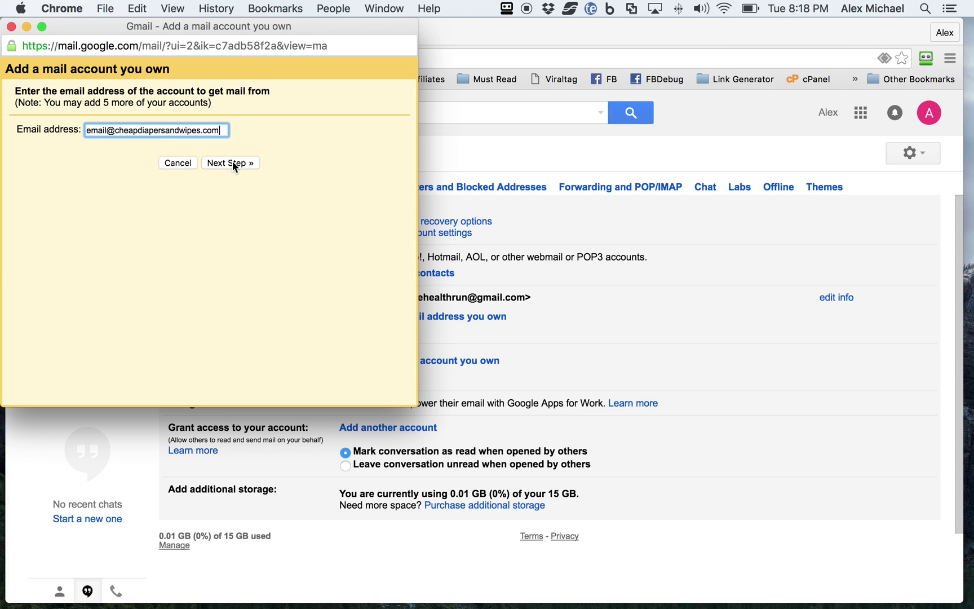
{"action": "left_click", "coordinate": [232, 164]}
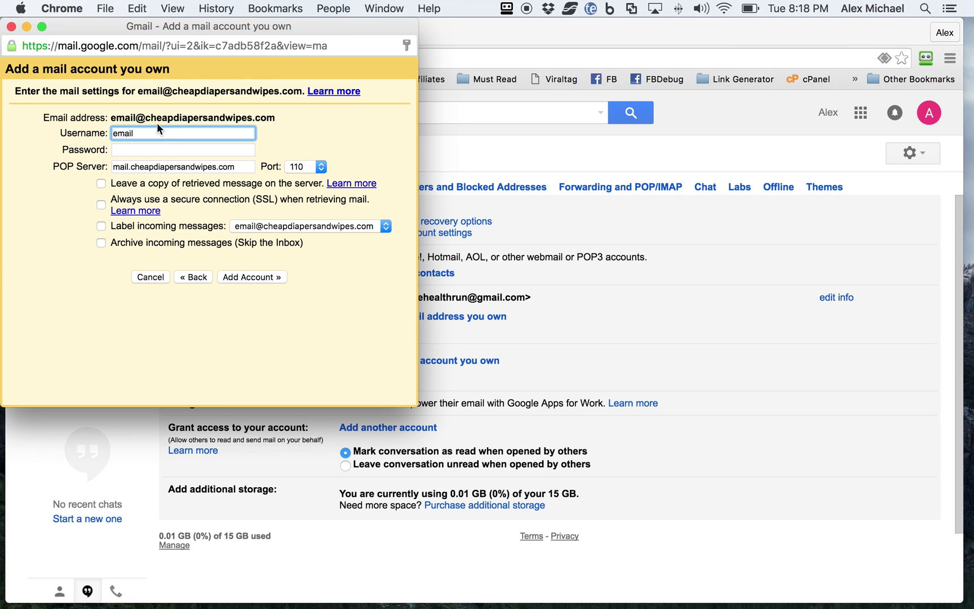
Set the full mailbox address as username and fill in the account password.
{"action": "left_click", "coordinate": [157, 136]}
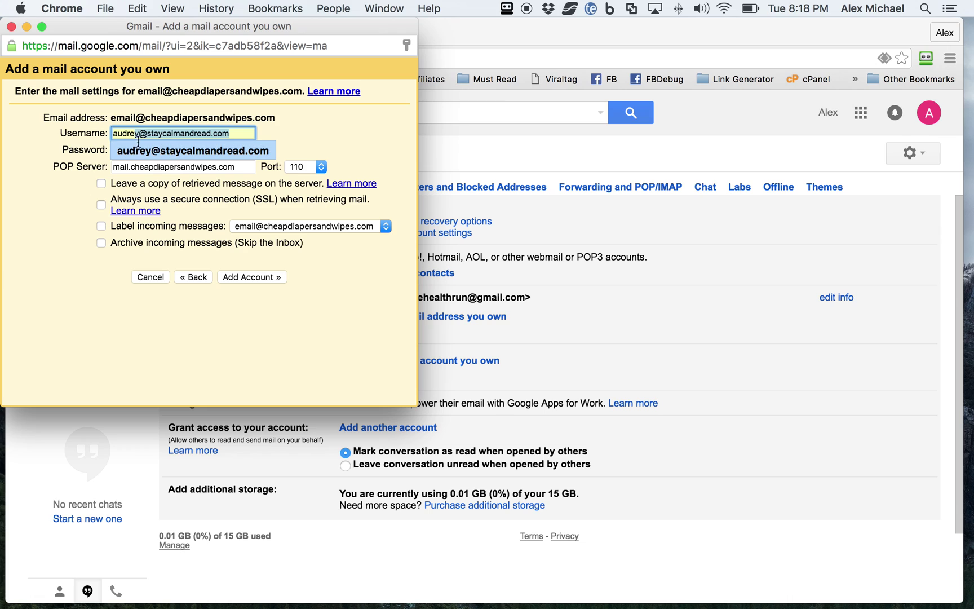
{"action": "key", "text": "super+a"}
{"action": "key", "text": "super+v"}
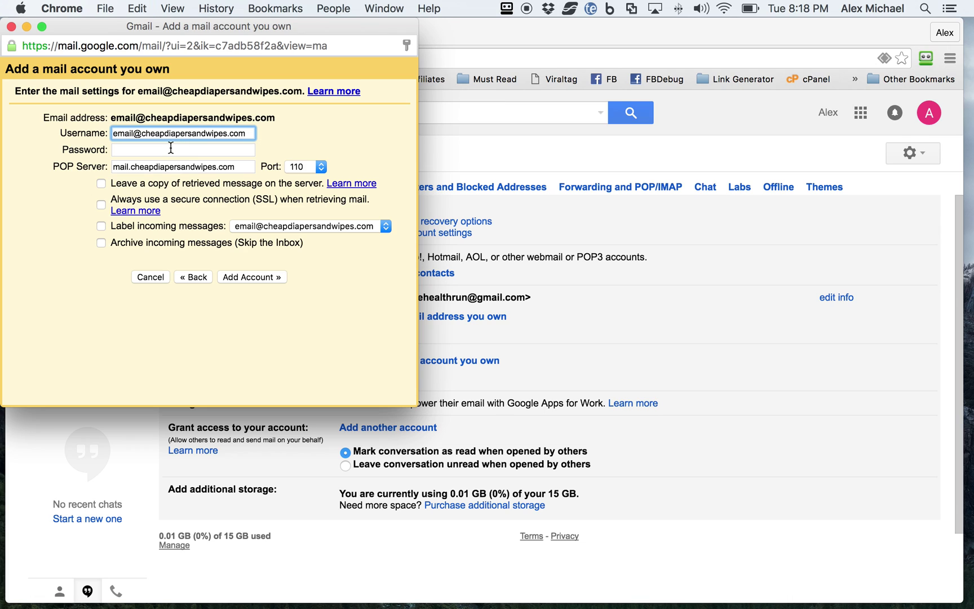
{"action": "left_click", "coordinate": [169, 149]}
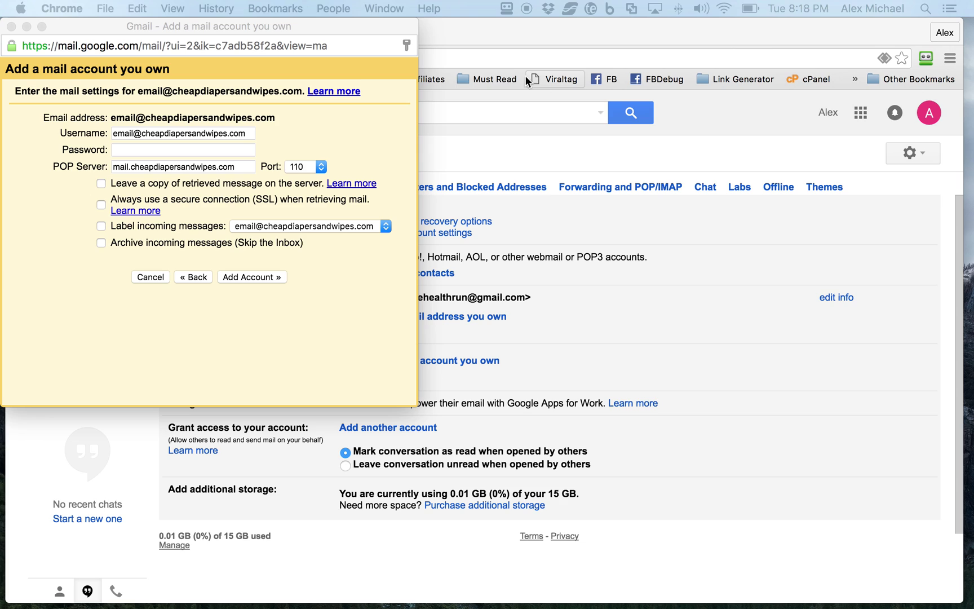
{"action": "left_click", "coordinate": [142, 150]}
{"action": "key", "text": "super+v"}
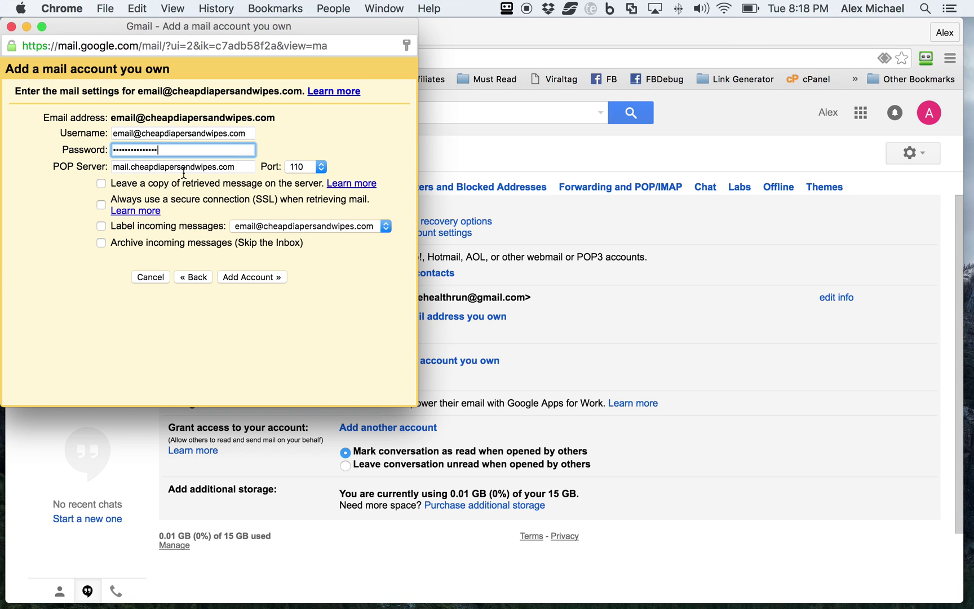
{"action": "left_click", "coordinate": [238, 166]}
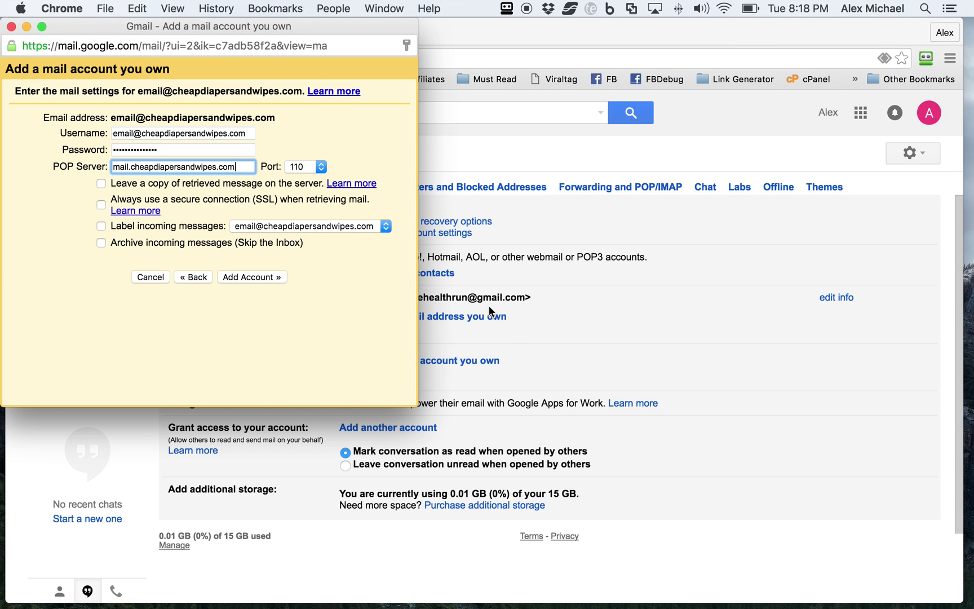
Copy box970.bluehost.com from Bluehost into the POP Server field.
{"action": "left_click", "coordinate": [456, 35]}
{"action": "left_click", "coordinate": [279, 35]}
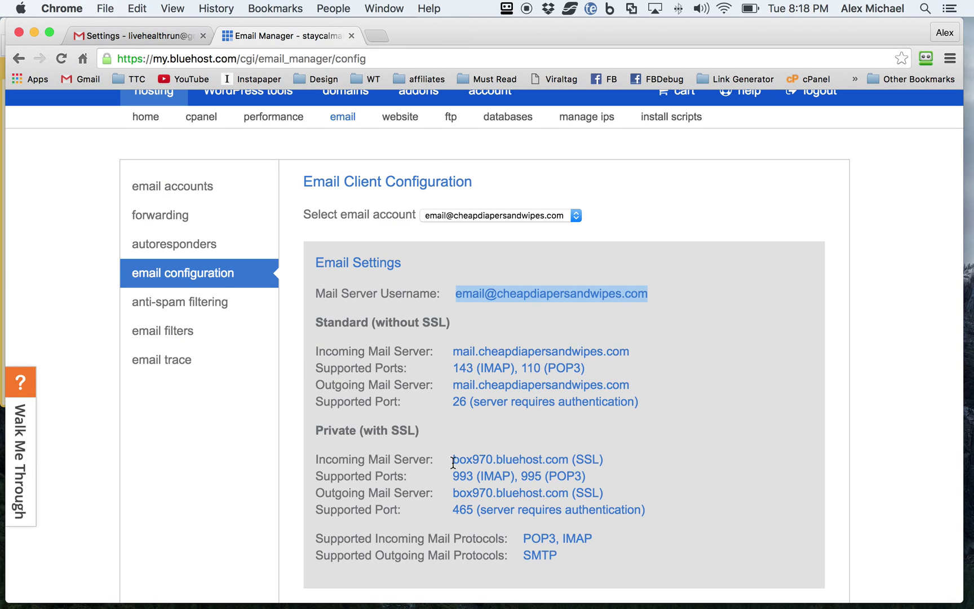
{"action": "left_click_drag", "start_coordinate": [452, 459], "coordinate": [568, 460]}
{"action": "key", "text": "super+grave"}
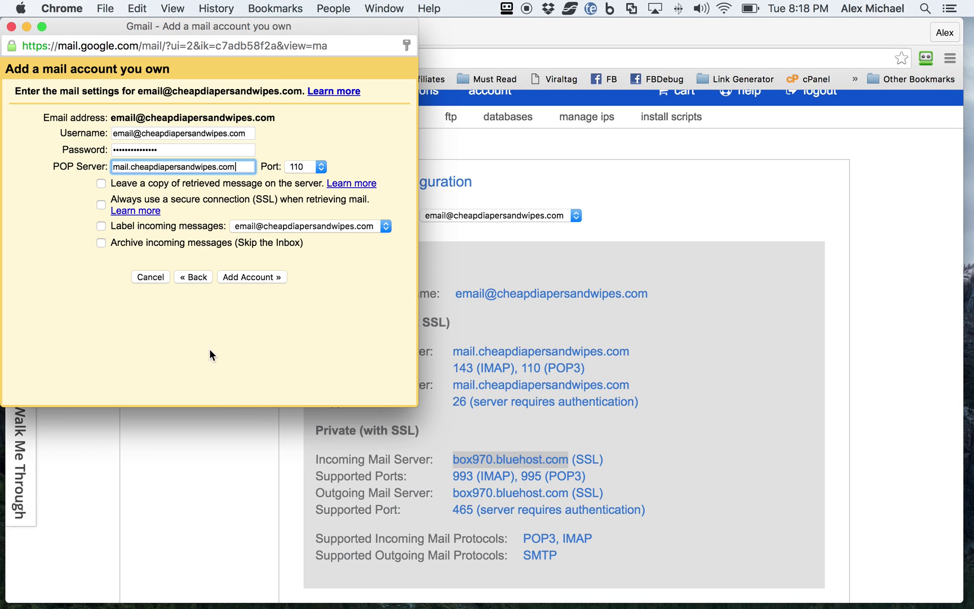
{"action": "left_click_drag", "start_coordinate": [240, 166], "coordinate": [110, 167]}
{"action": "key", "text": "super+v"}
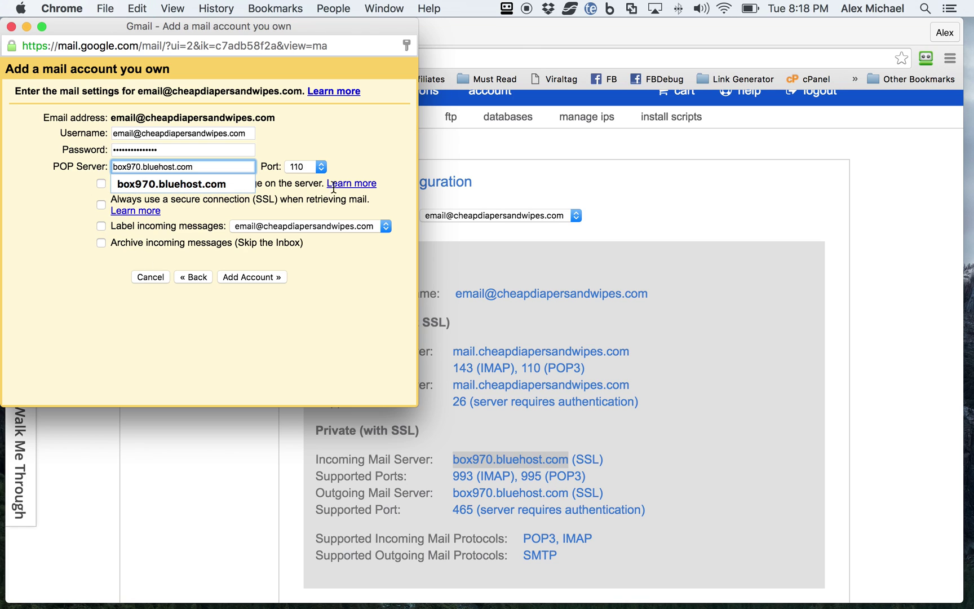
{"action": "left_click", "coordinate": [382, 154]}
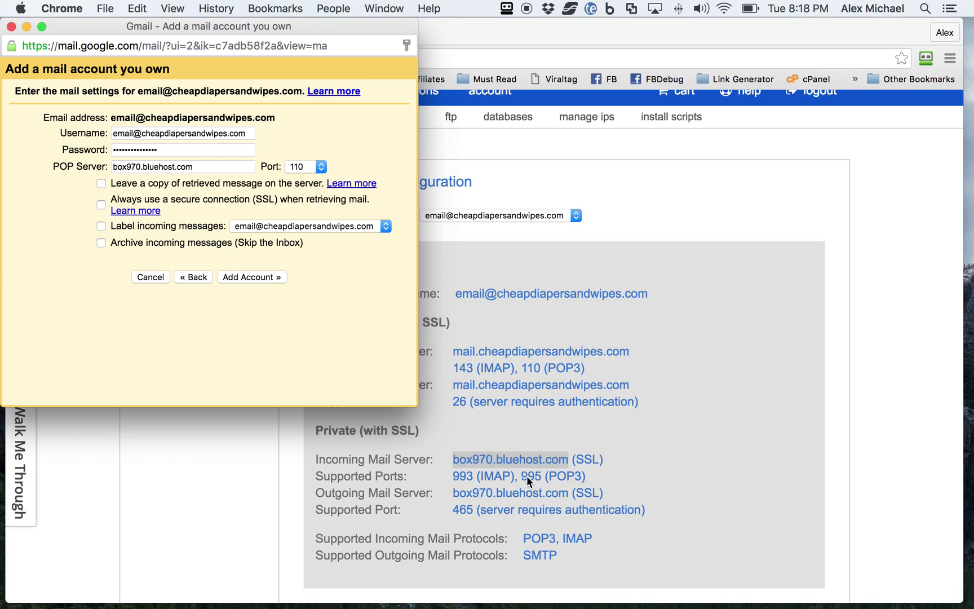
Choose port 995, label incoming mail with new label 'diapers', enable SSL, and add the account.
{"action": "left_click", "coordinate": [298, 168]}
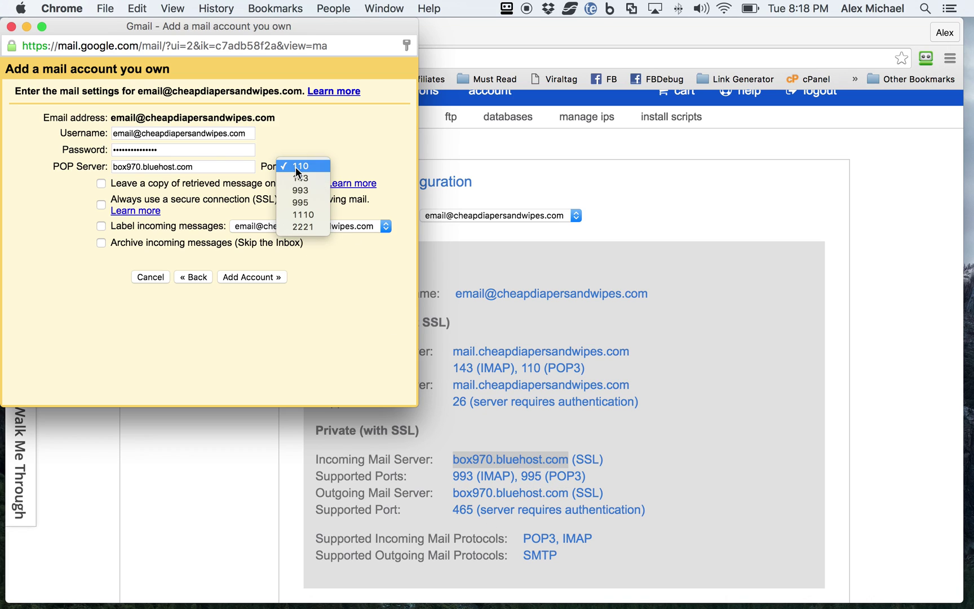
{"action": "left_click", "coordinate": [293, 200]}
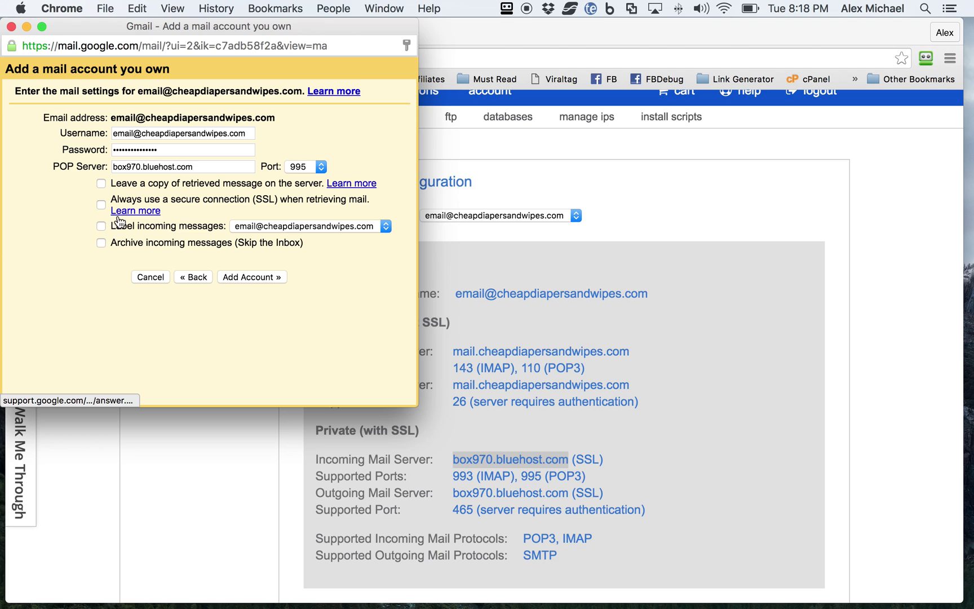
{"action": "left_click", "coordinate": [102, 225]}
{"action": "left_click", "coordinate": [252, 226]}
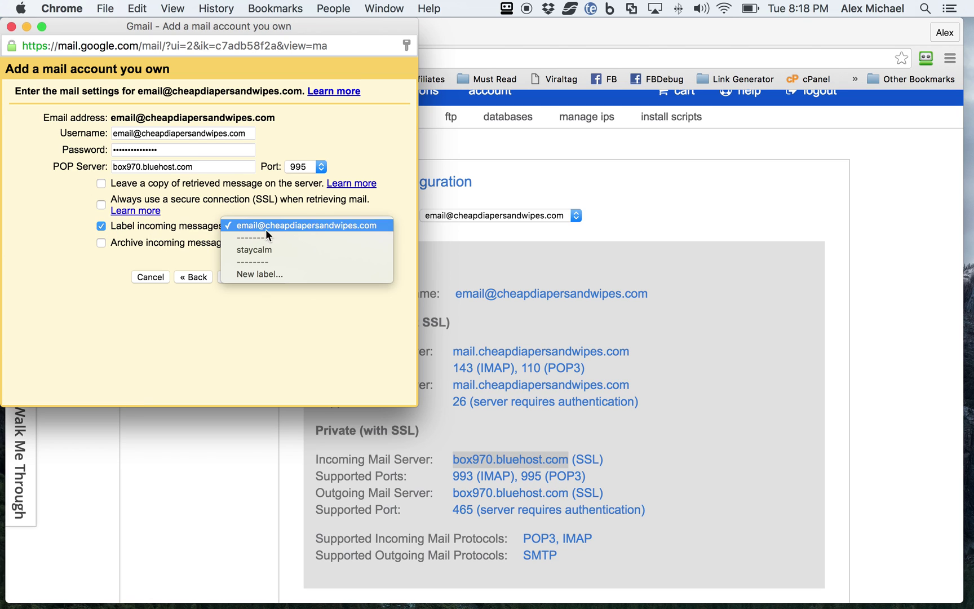
{"action": "left_click", "coordinate": [246, 274]}
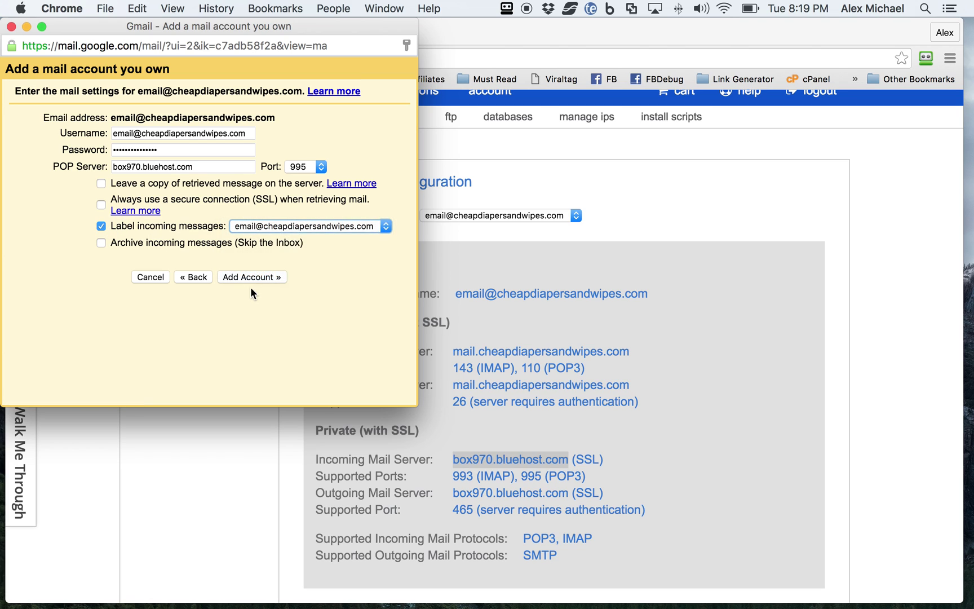
{"action": "type", "text": "diapers"}
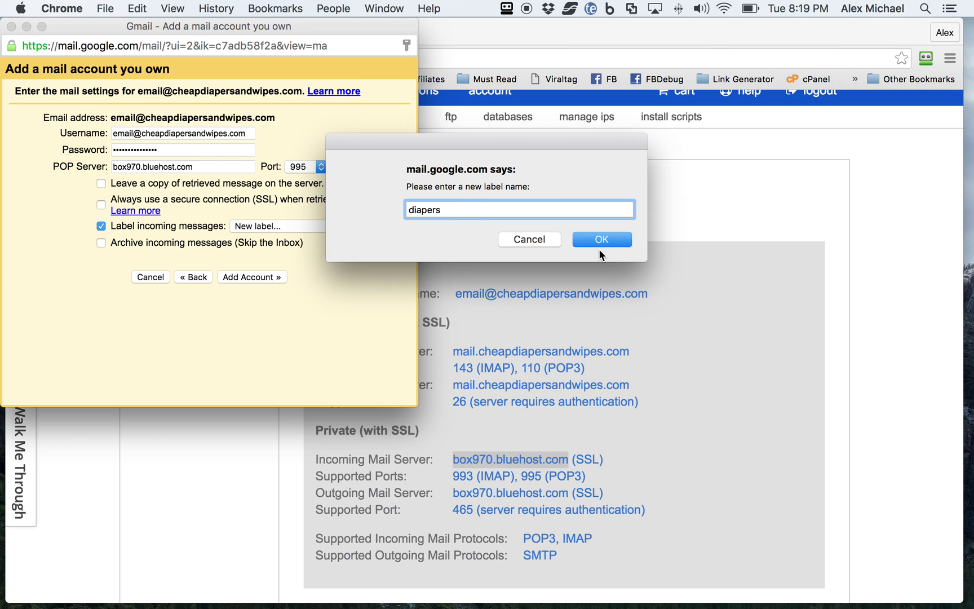
{"action": "left_click", "coordinate": [602, 240]}
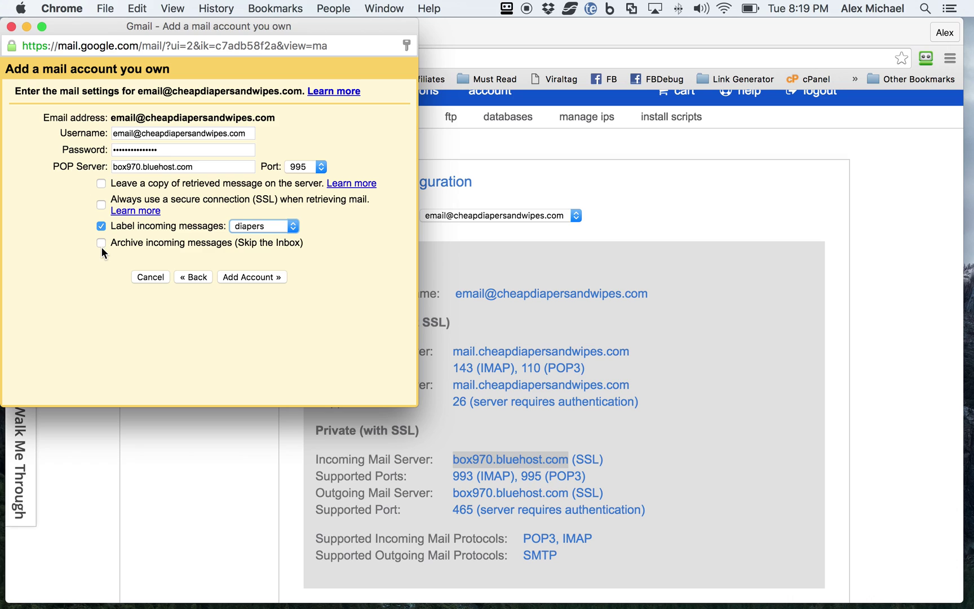
{"action": "left_click", "coordinate": [102, 205]}
{"action": "left_click", "coordinate": [241, 275]}
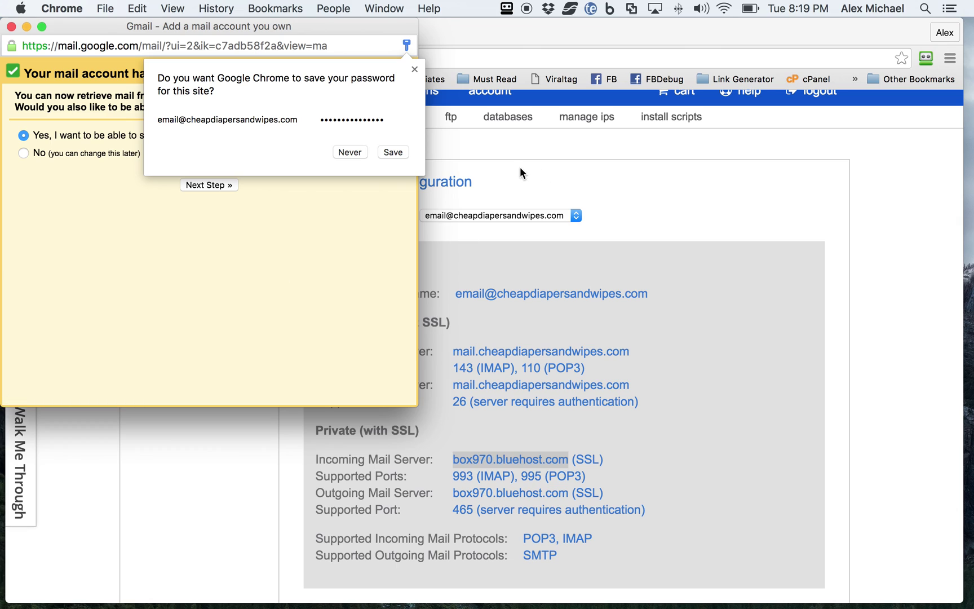
Save the mailbox password in Chrome's save-password prompt.
{"action": "left_click", "coordinate": [392, 150]}
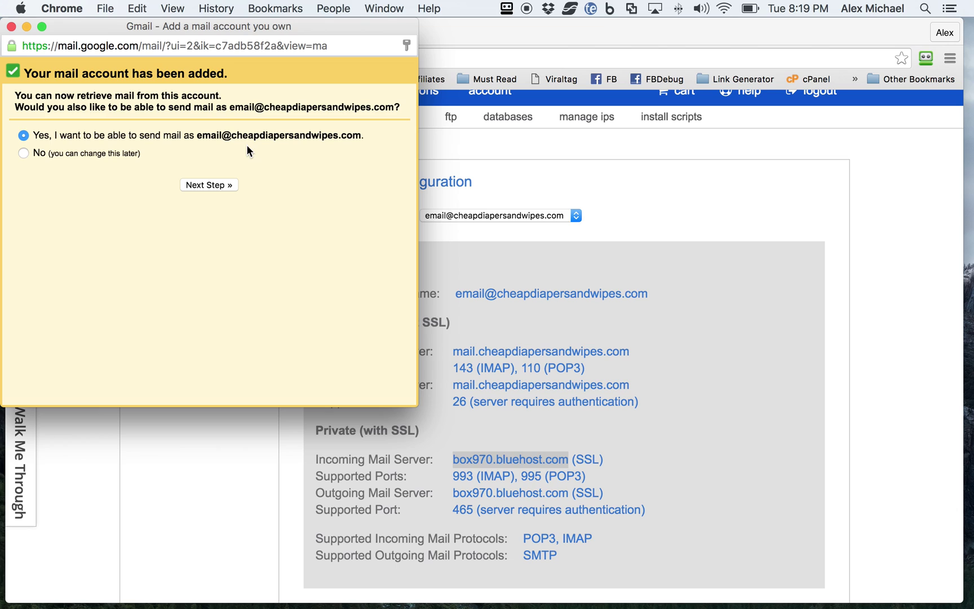
Change the sender name to end with '(Cheap Diapers and Wipes)' and untick Treat as an alias.
{"action": "left_click", "coordinate": [207, 186]}
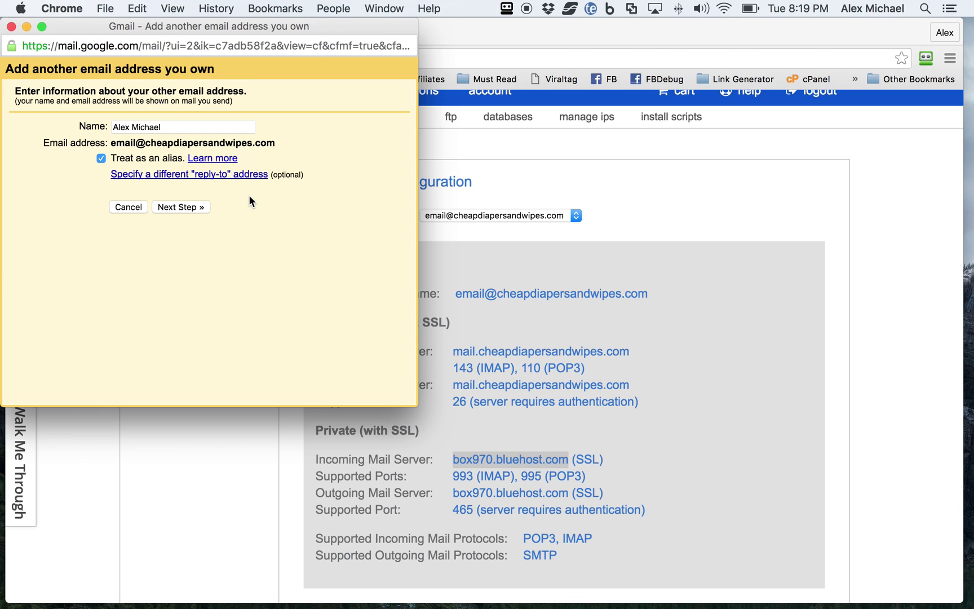
{"action": "left_click", "coordinate": [175, 127]}
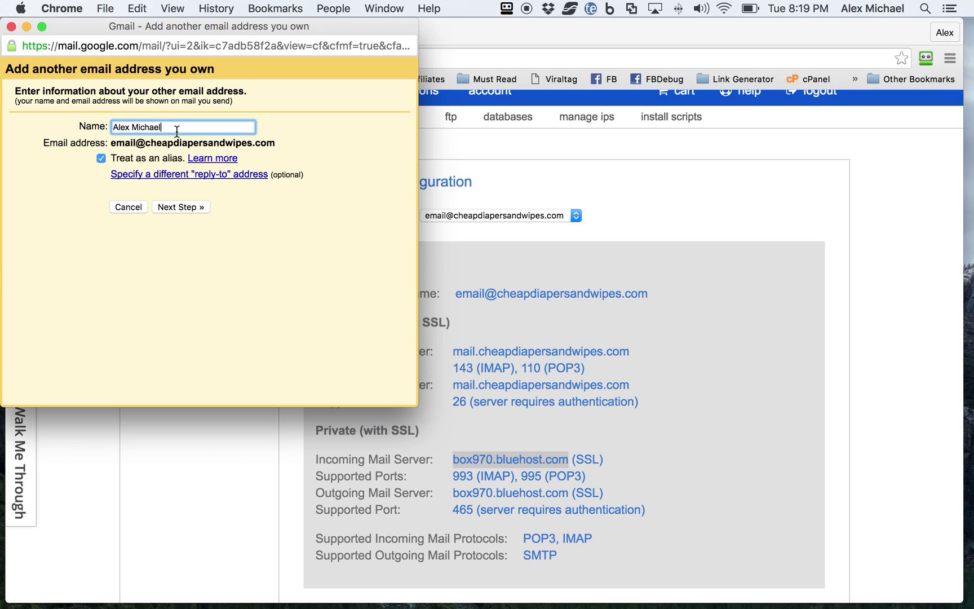
{"action": "left_click_drag", "start_coordinate": [175, 127], "coordinate": [132, 128]}
{"action": "type", "text": "(ch"}
{"action": "key", "text": "BackSpace"}
{"action": "key", "text": "BackSpace"}
{"action": "type", "text": "Cheap Diapers and Wipes)"}
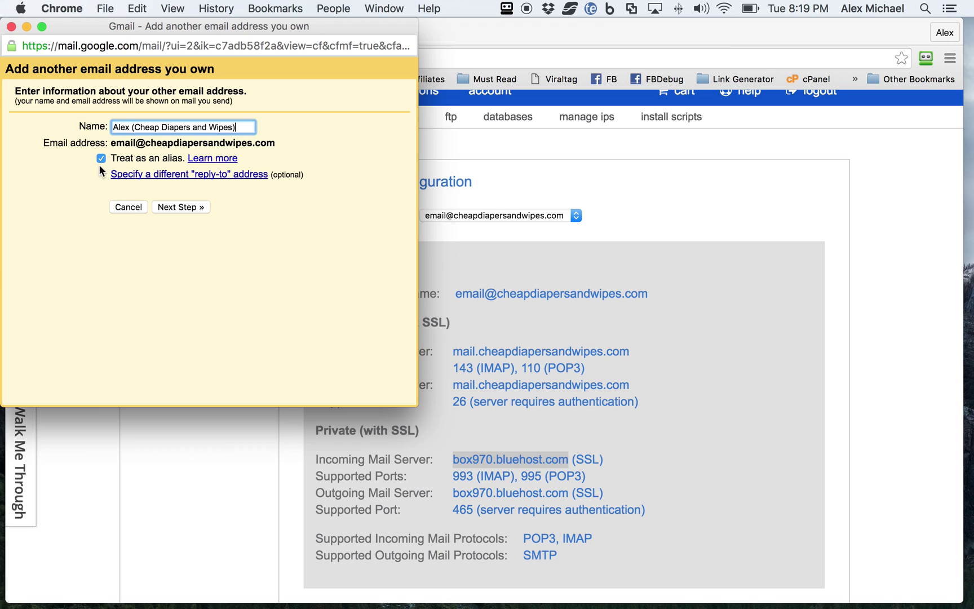
{"action": "left_click", "coordinate": [101, 158]}
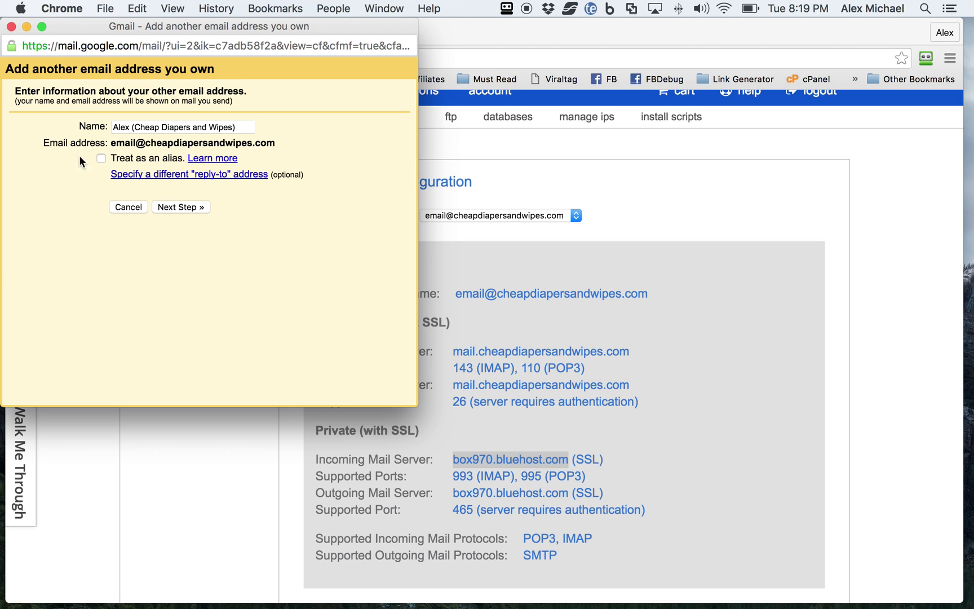
{"action": "left_click", "coordinate": [249, 128]}
{"action": "left_click", "coordinate": [183, 207]}
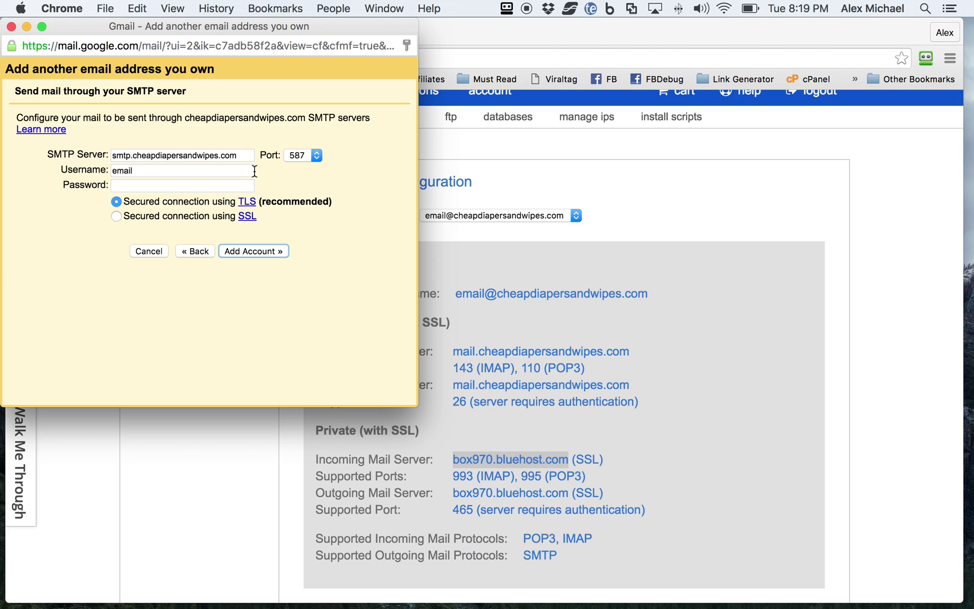
Copy box970.bluehost.com from Bluehost into the SMTP Server field.
{"action": "left_click", "coordinate": [452, 493]}
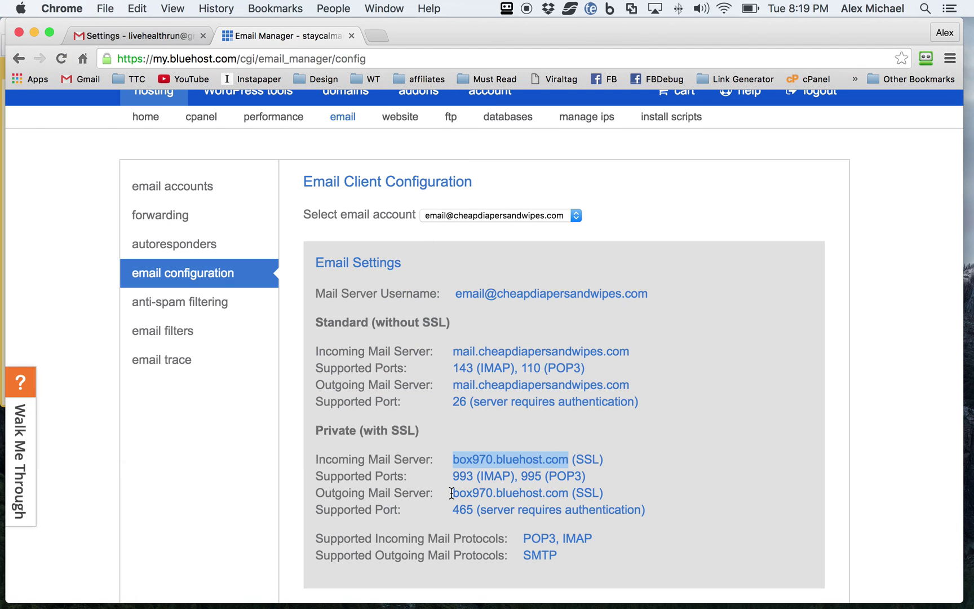
{"action": "left_click_drag", "start_coordinate": [452, 493], "coordinate": [432, 494]}
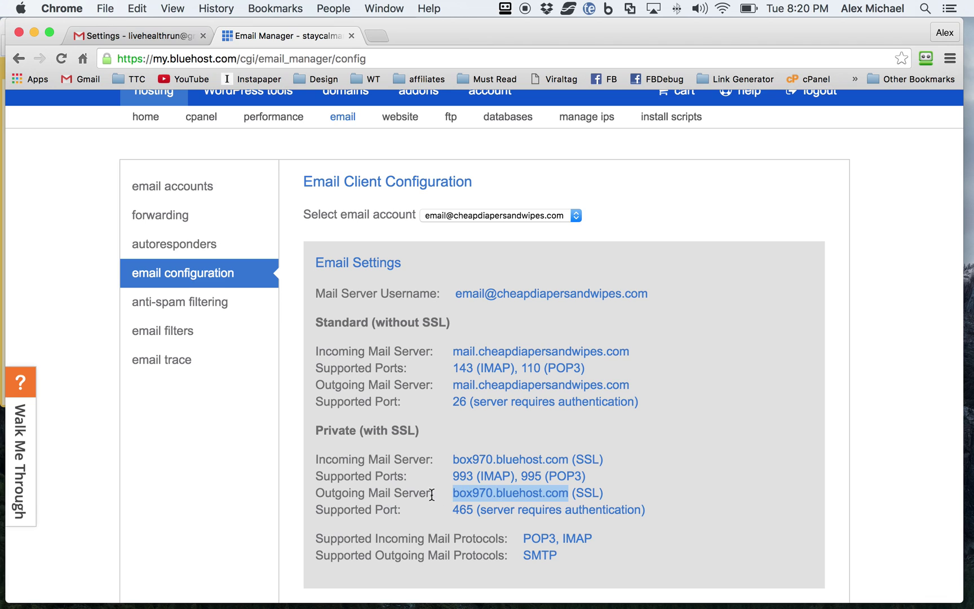
{"action": "key", "text": "super+c"}
{"action": "key", "text": "super+grave"}
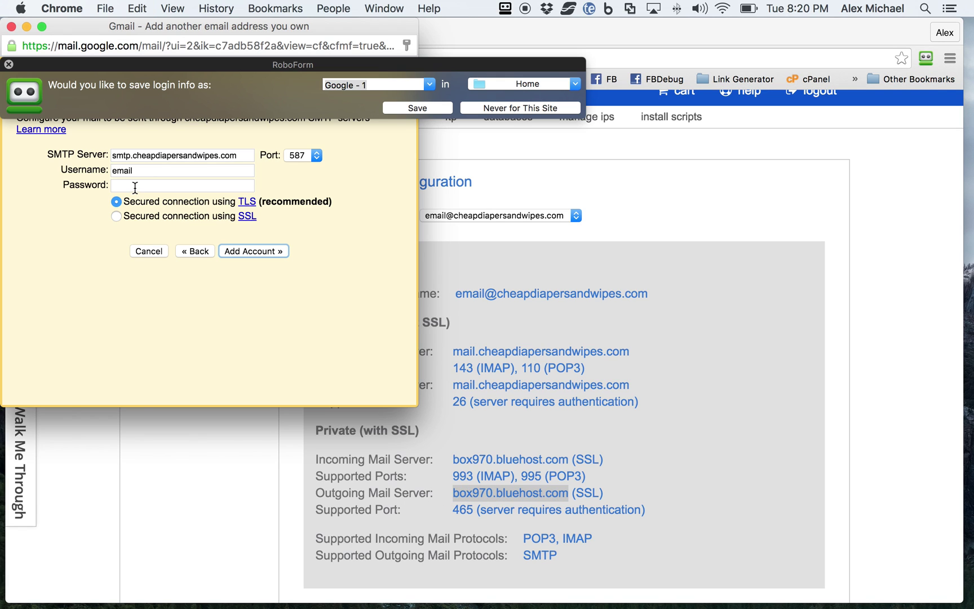
{"action": "left_click", "coordinate": [136, 187]}
{"action": "left_click_drag", "start_coordinate": [247, 157], "coordinate": [95, 149]}
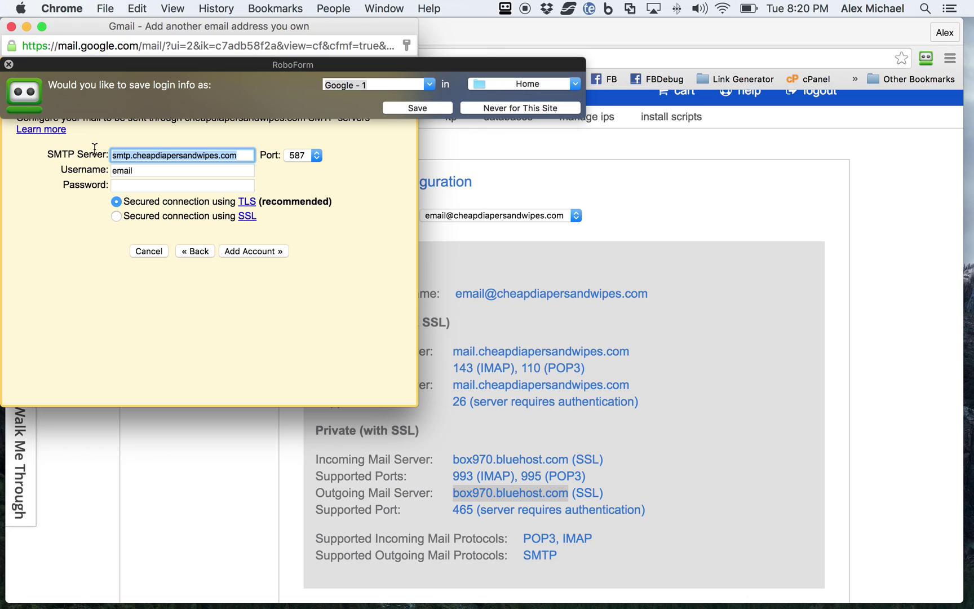
{"action": "key", "text": "super+v"}
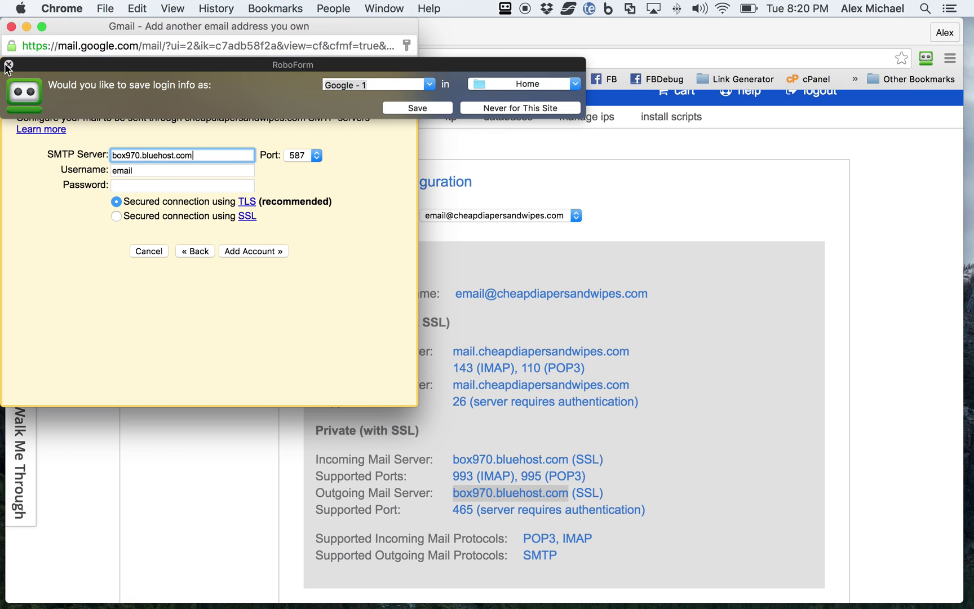
{"action": "left_click", "coordinate": [9, 64]}
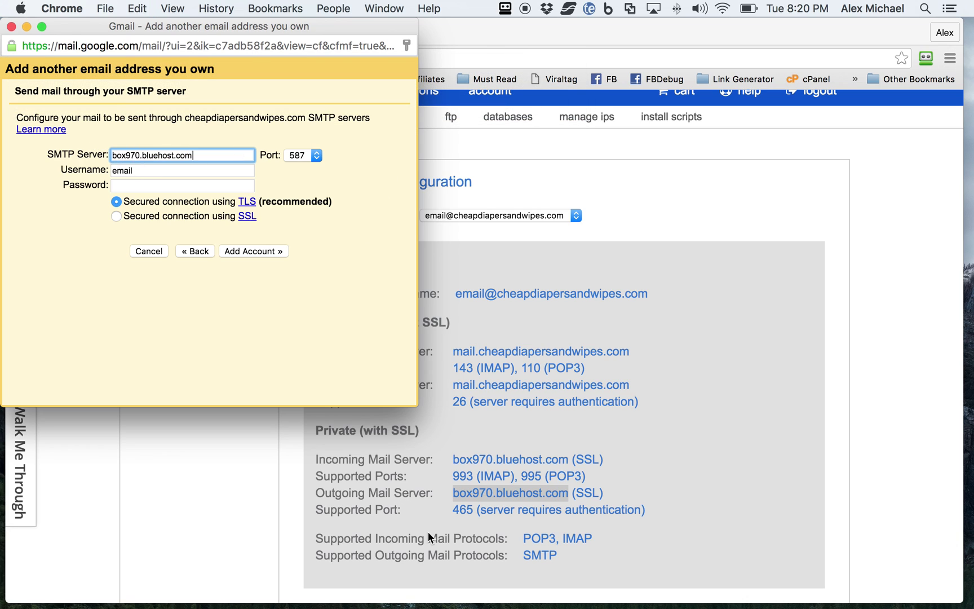
Set SMTP port 465, autofill the saved username and password, and add the account.
{"action": "left_click", "coordinate": [302, 156]}
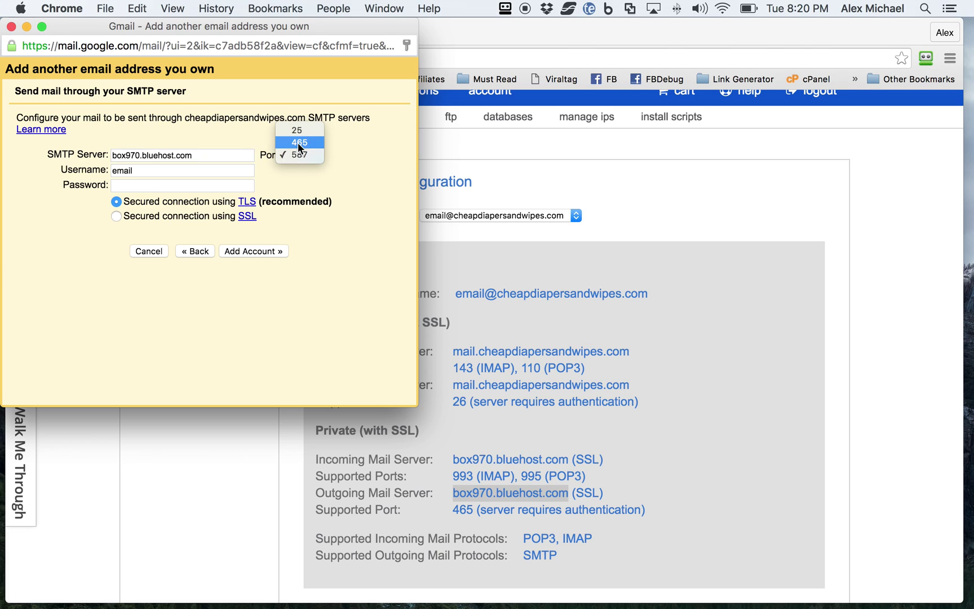
{"action": "left_click", "coordinate": [299, 143]}
{"action": "left_click", "coordinate": [153, 172]}
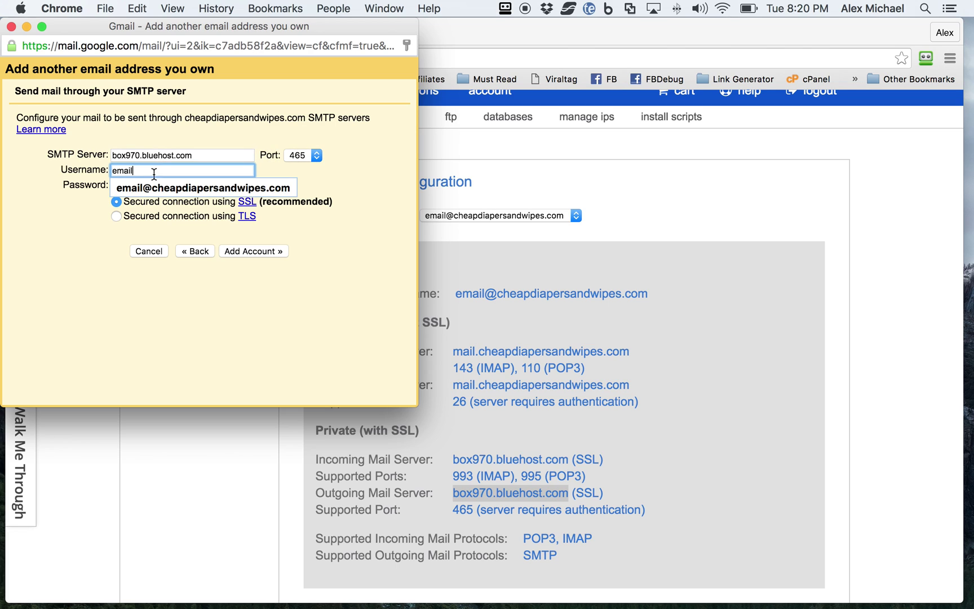
{"action": "left_click", "coordinate": [157, 193]}
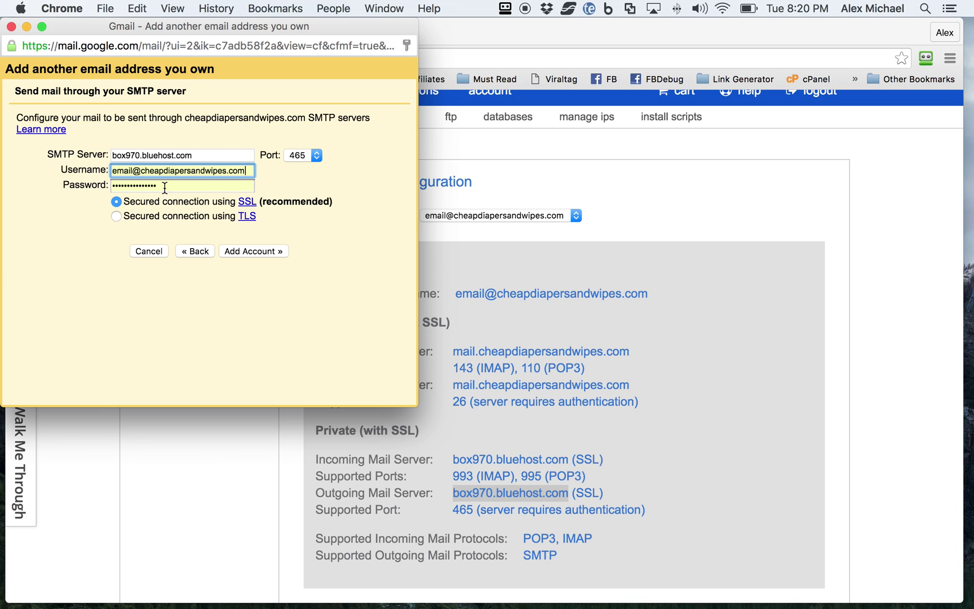
{"action": "left_click", "coordinate": [161, 186]}
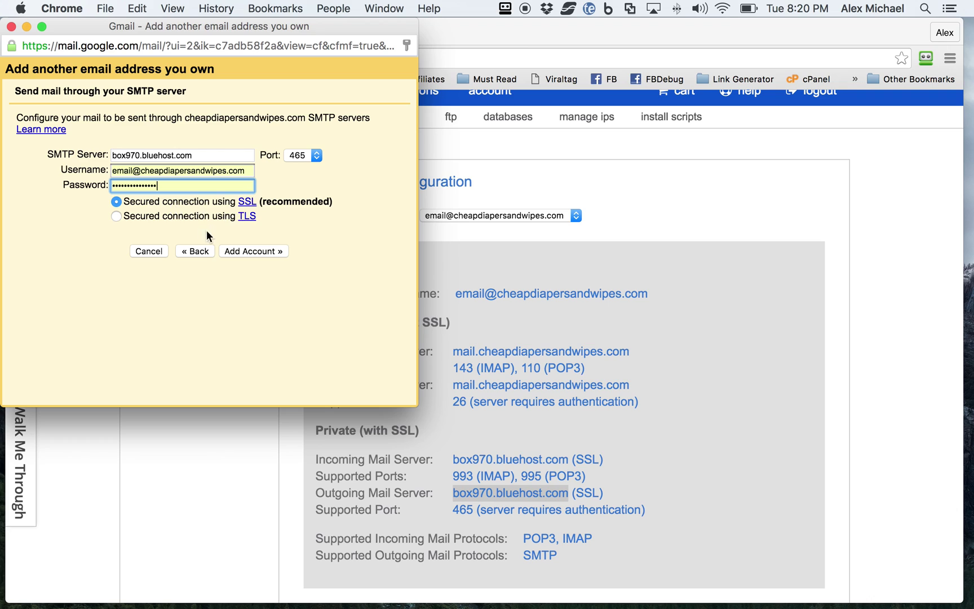
{"action": "left_click", "coordinate": [259, 251]}
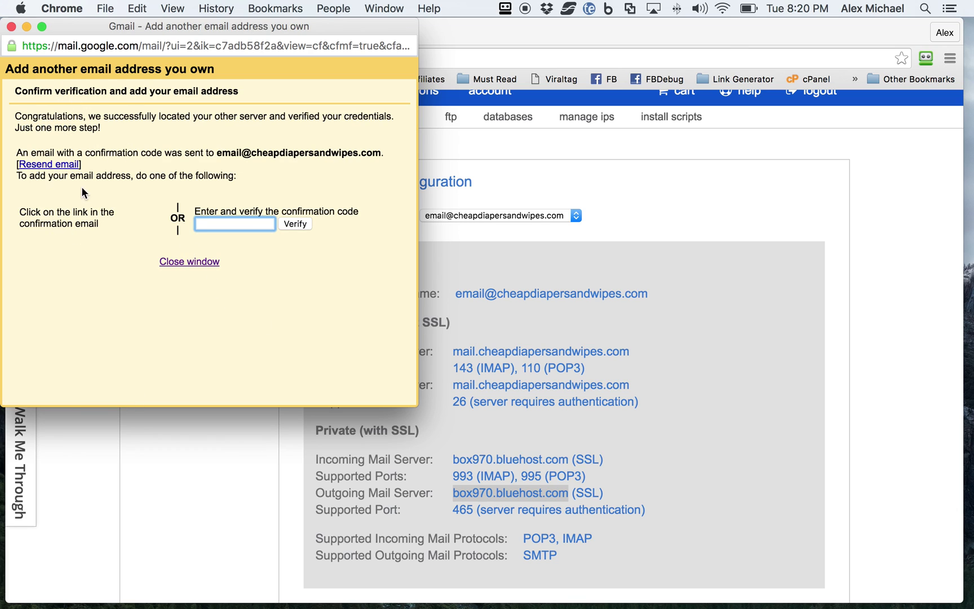
Close the add-address window and check mail now for the new POP3 account.
{"action": "left_click", "coordinate": [170, 266]}
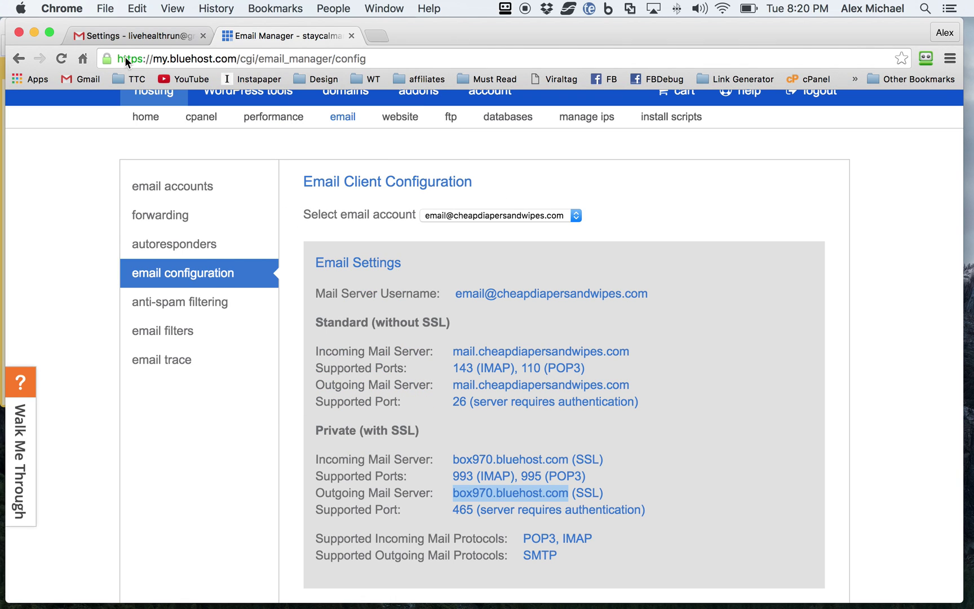
{"action": "left_click", "coordinate": [128, 38]}
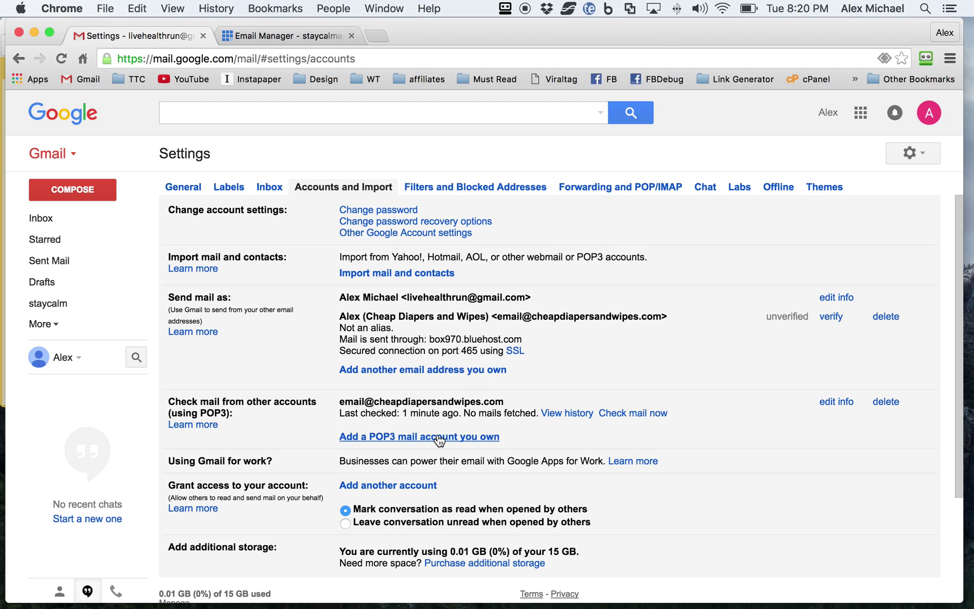
{"action": "left_click", "coordinate": [633, 415]}
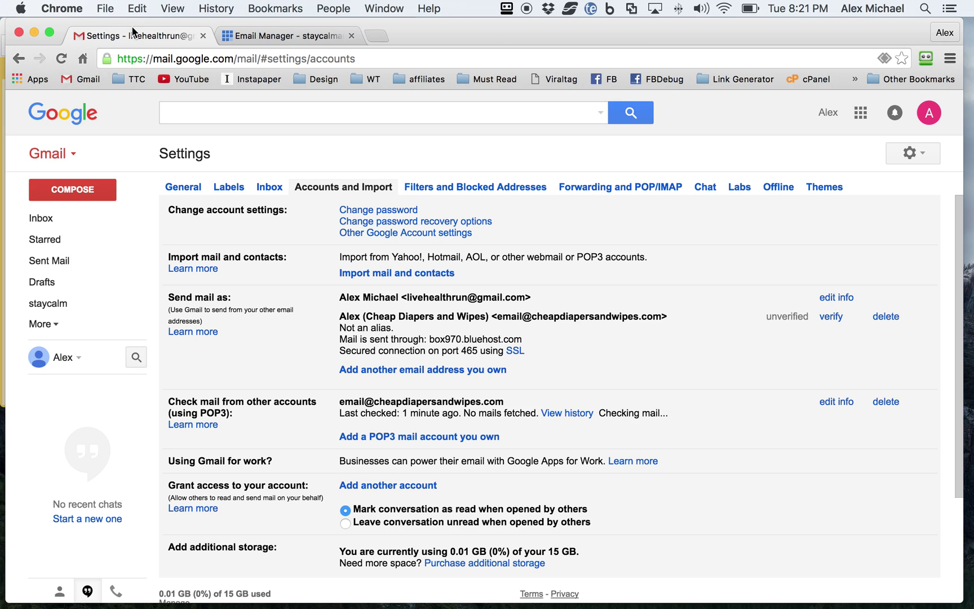
Reopen Bluehost's Email Manager from the cPanel dashboard, then return to Gmail's settings.
{"action": "left_click", "coordinate": [276, 38]}
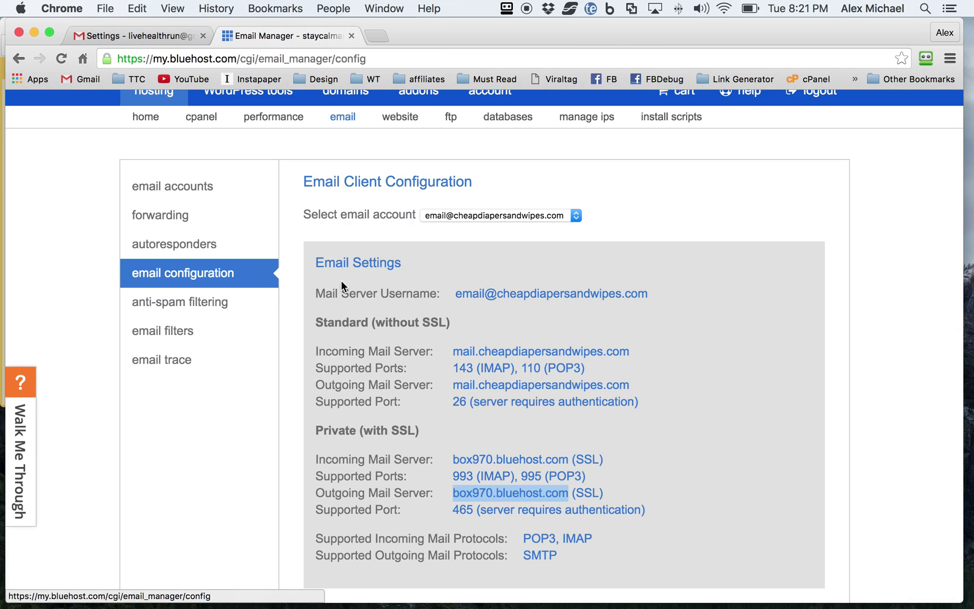
{"action": "scroll", "coordinate": [307, 310], "scroll_direction": "up", "scroll_amount": 2}
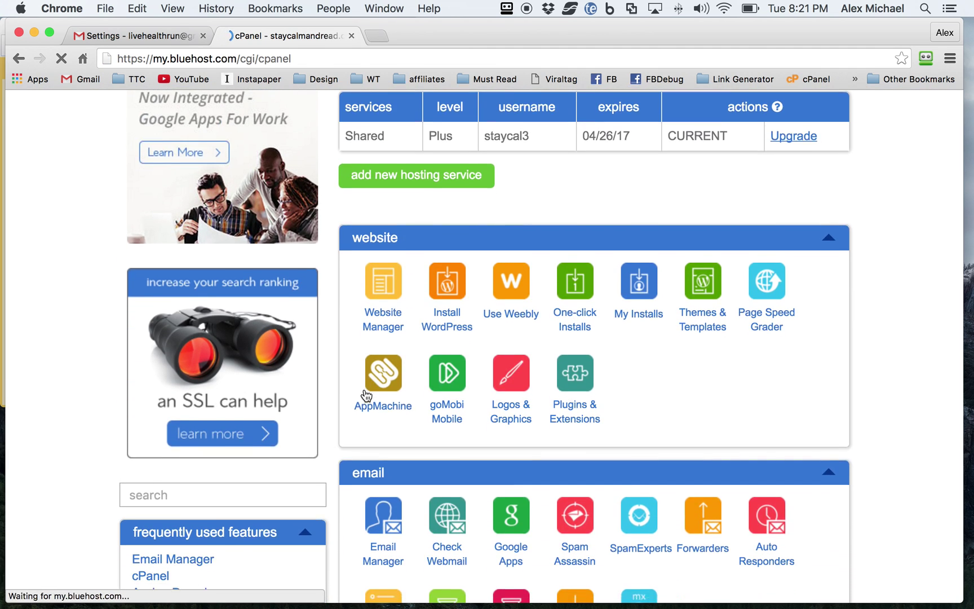
{"action": "scroll", "coordinate": [396, 414], "scroll_direction": "down", "scroll_amount": 2}
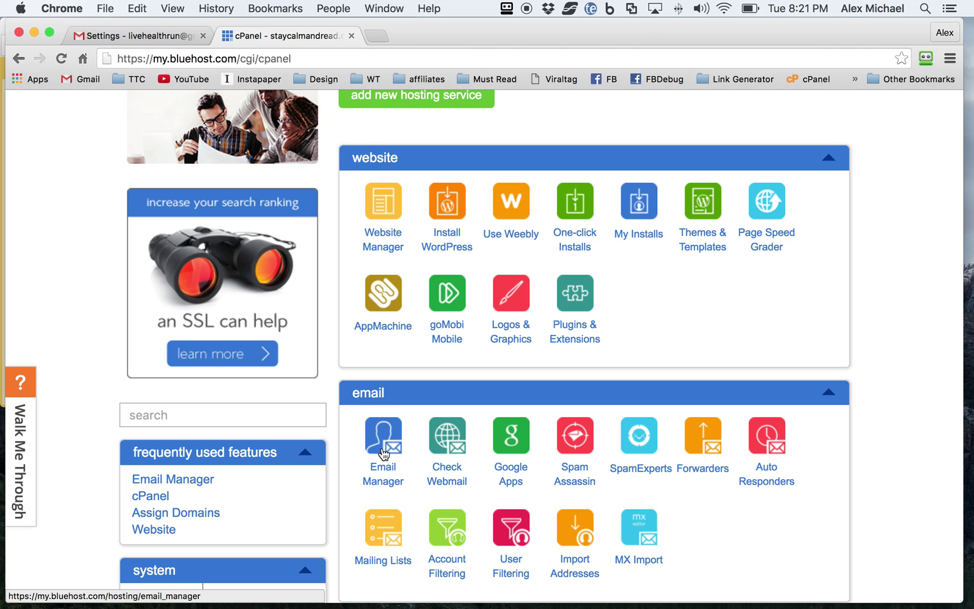
{"action": "left_click", "coordinate": [384, 448]}
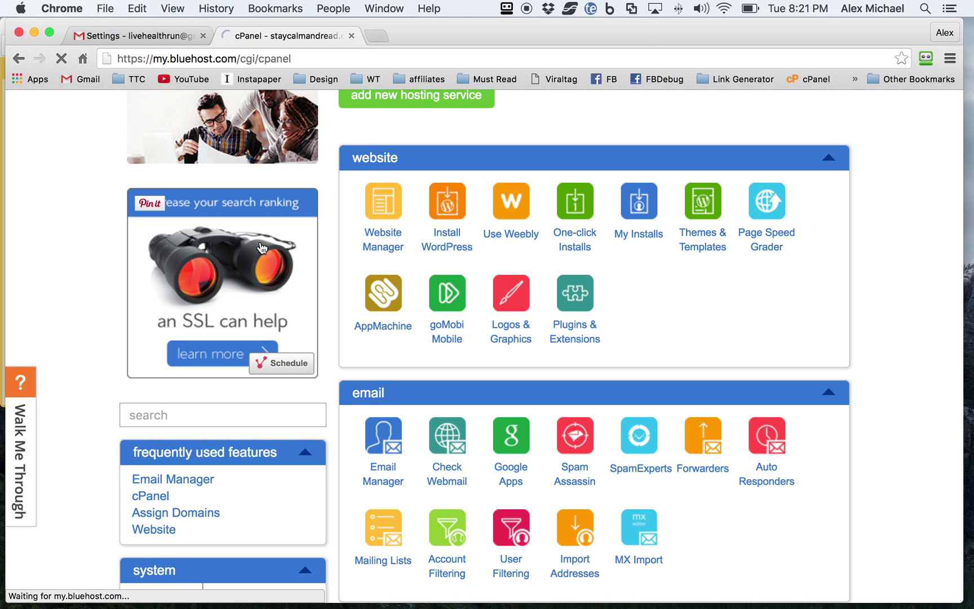
{"action": "left_click", "coordinate": [122, 36]}
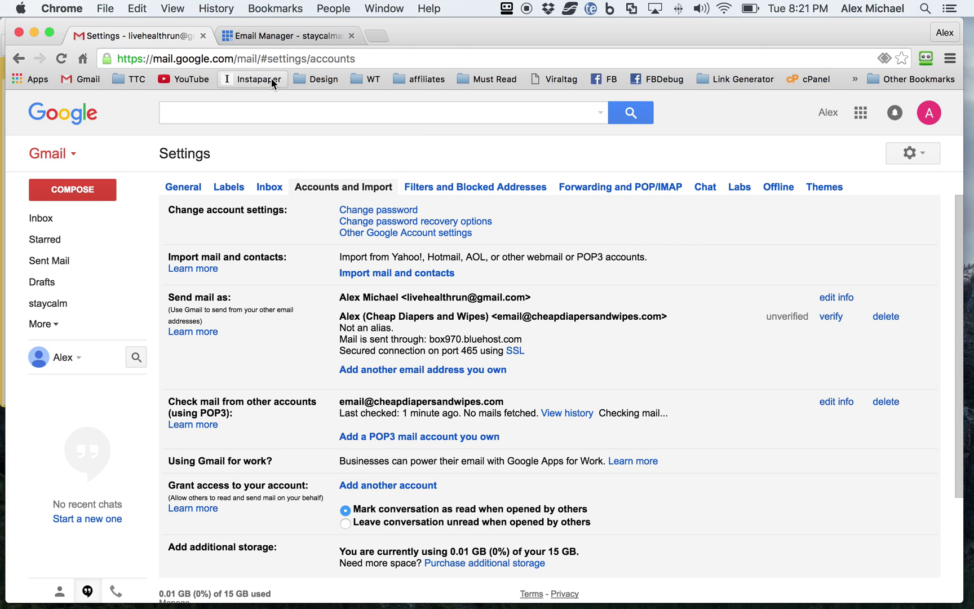
Paste the code from the Gmail Confirmation email into the verification popup, then start a new message.
{"action": "left_click", "coordinate": [50, 221]}
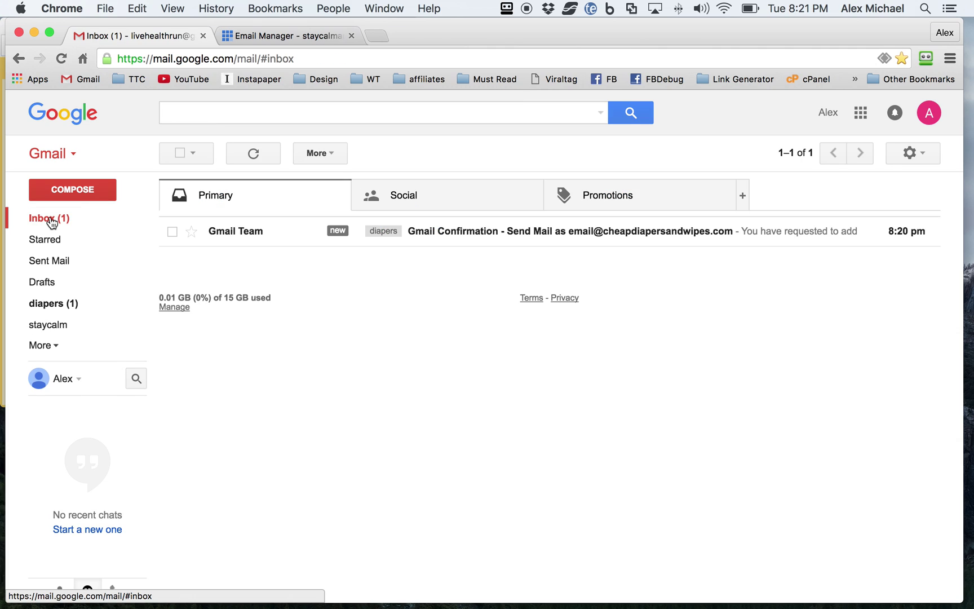
{"action": "left_click", "coordinate": [488, 231]}
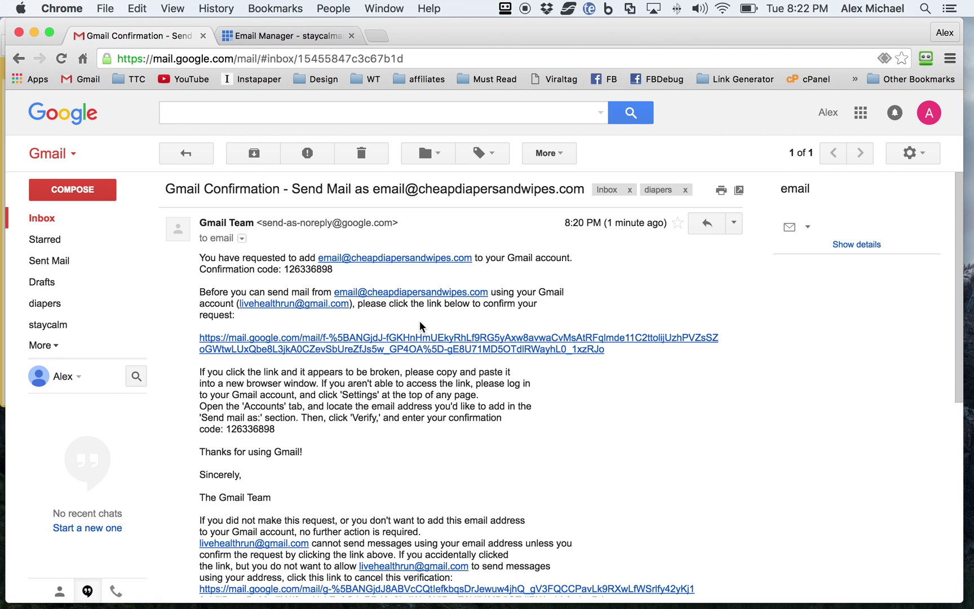
{"action": "double_click", "coordinate": [299, 269]}
{"action": "key", "text": "super+c"}
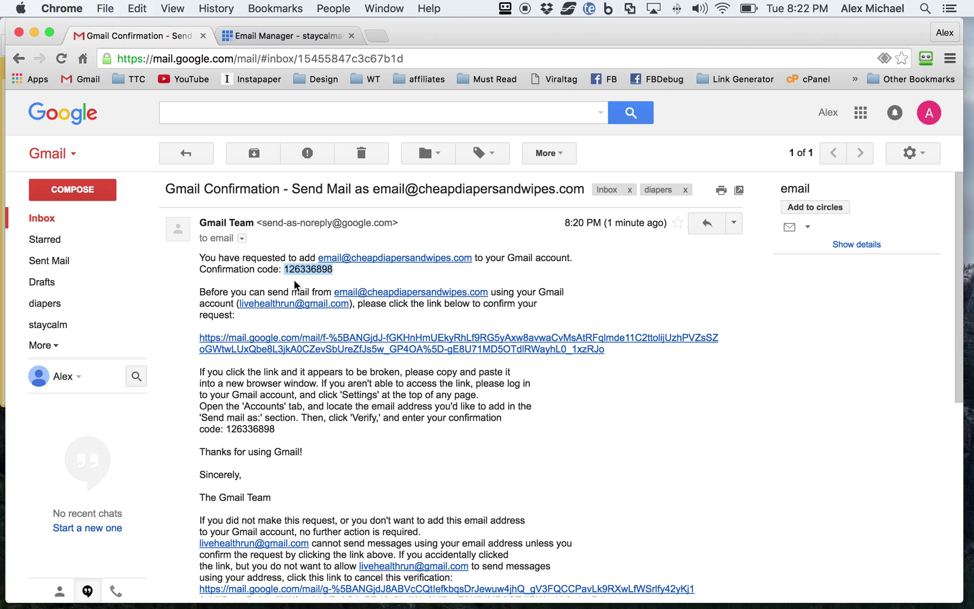
{"action": "key", "text": "super+grave"}
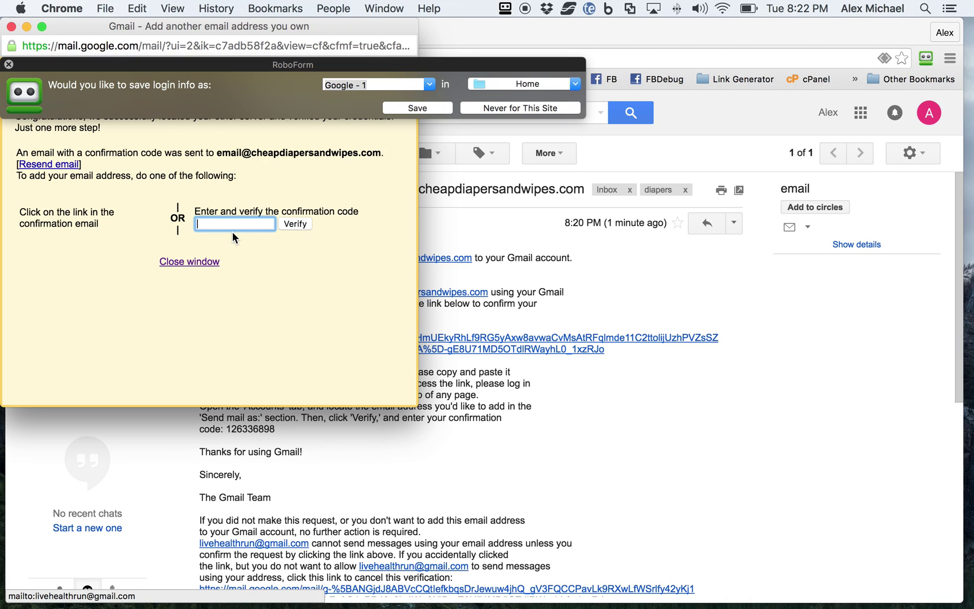
{"action": "key", "text": "super+v"}
{"action": "key", "text": "super+grave"}
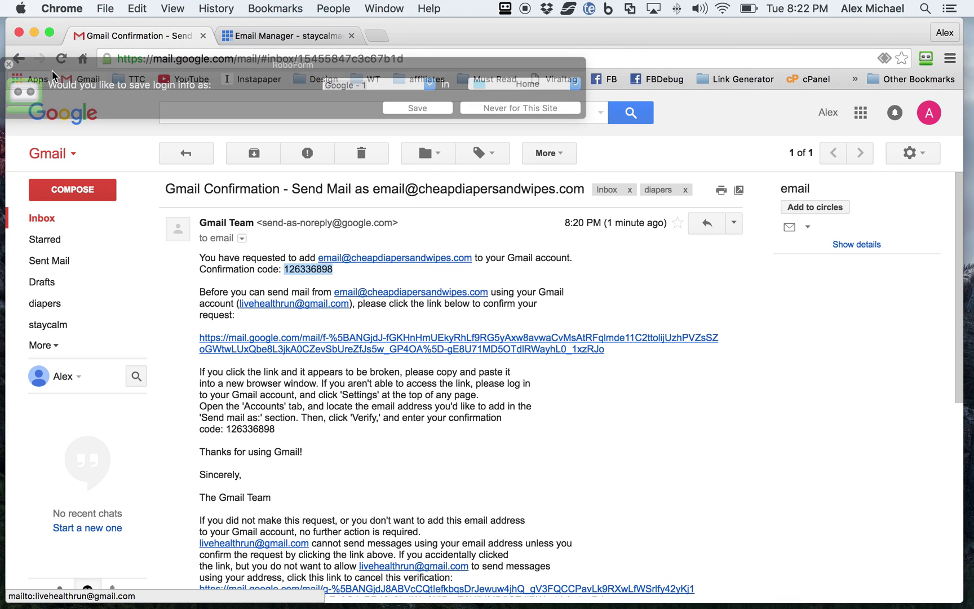
{"action": "left_click", "coordinate": [44, 221]}
{"action": "left_click", "coordinate": [78, 189]}
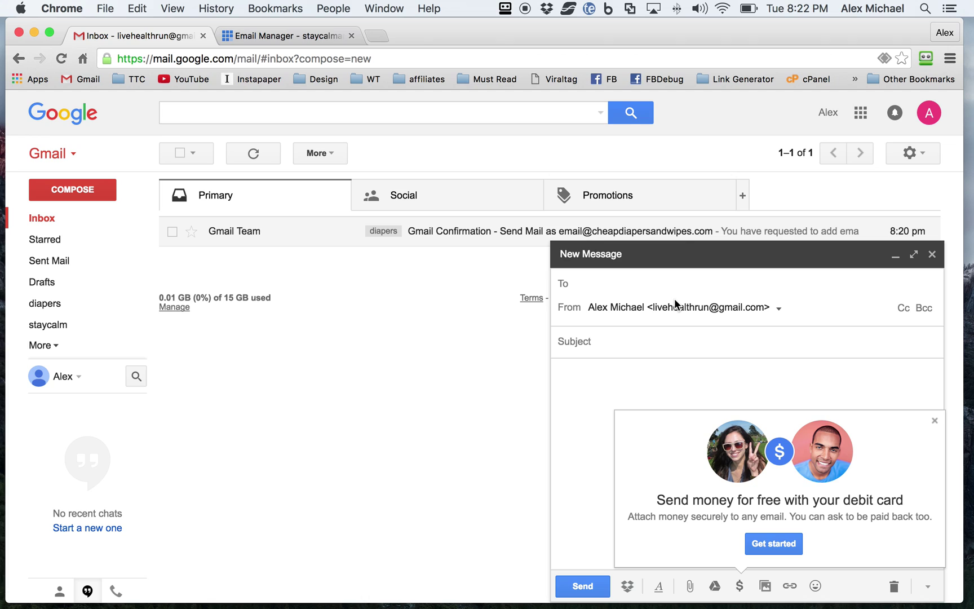
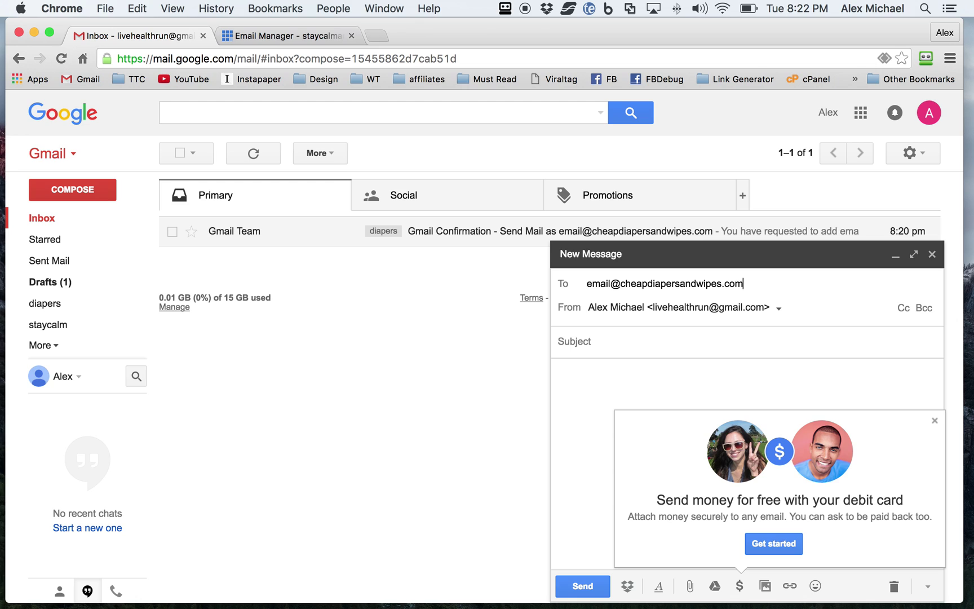
{"action": "key", "text": "Return"}
{"action": "left_click", "coordinate": [627, 307]}
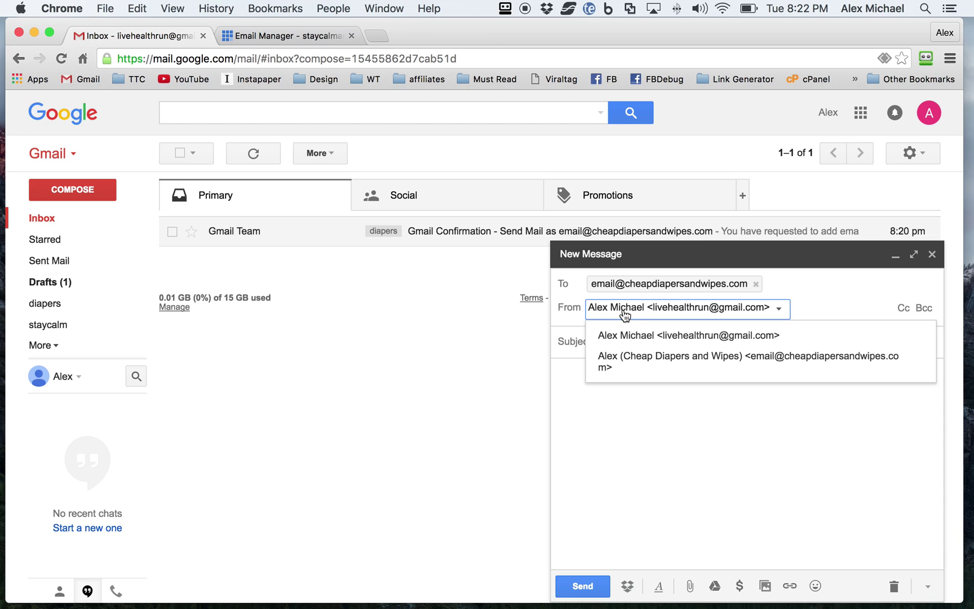
{"action": "left_click", "coordinate": [628, 363]}
Give it the subject 'test email', send it, and view the sent message.
{"action": "left_click", "coordinate": [602, 343]}
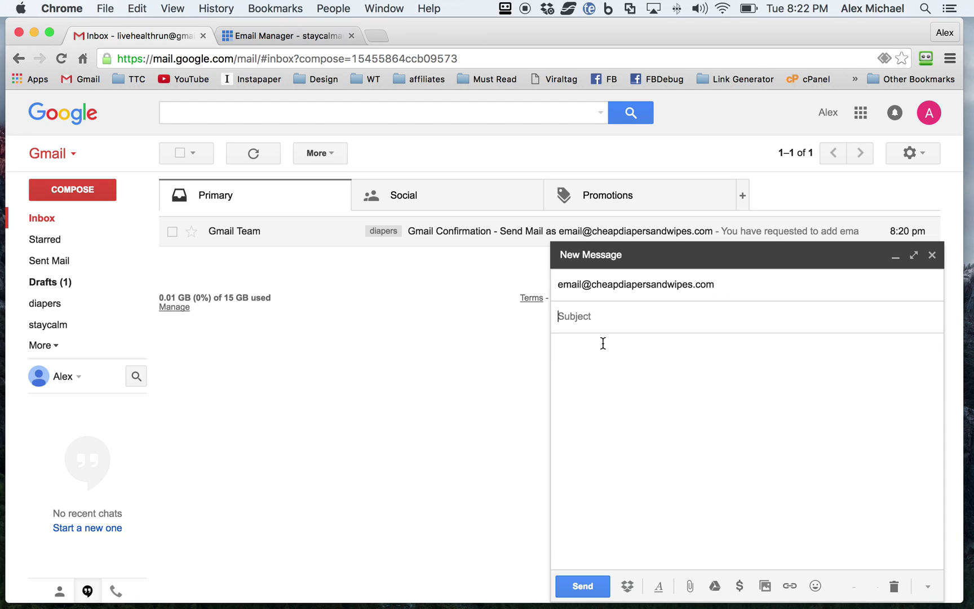
{"action": "type", "text": "test em"}
{"action": "type", "text": "ail"}
{"action": "key", "text": "Tab"}
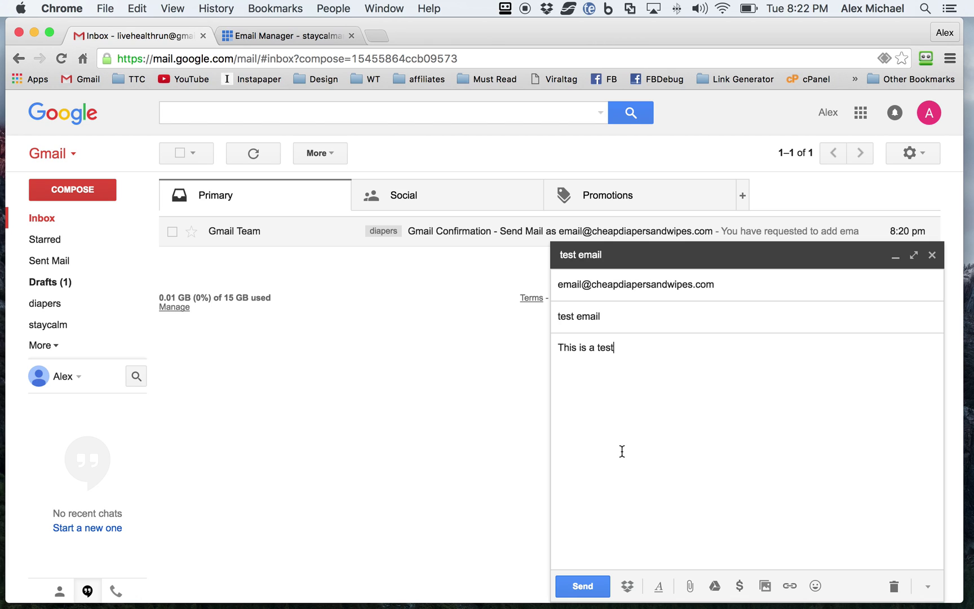
{"action": "left_click", "coordinate": [581, 589]}
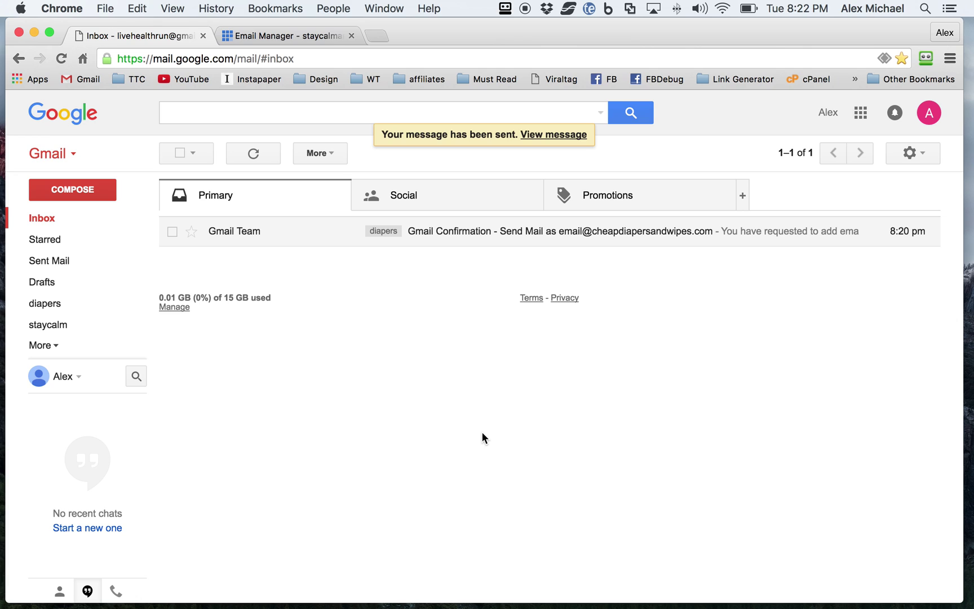
{"action": "left_click", "coordinate": [527, 134]}
Run Check mail now on the Bluehost account in Accounts and Import settings, then return to Inbox.
{"action": "left_click", "coordinate": [38, 220]}
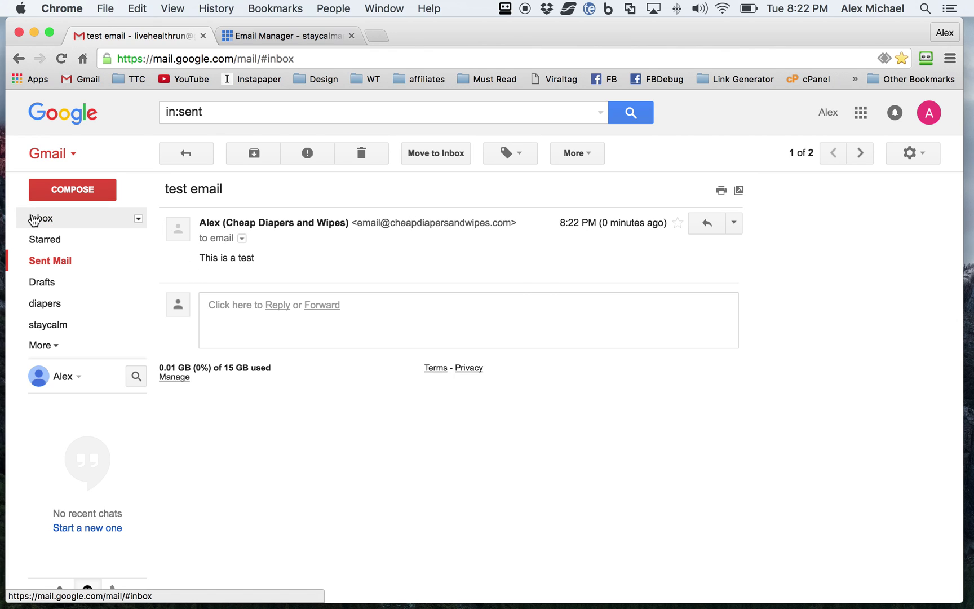
{"action": "left_click", "coordinate": [908, 152]}
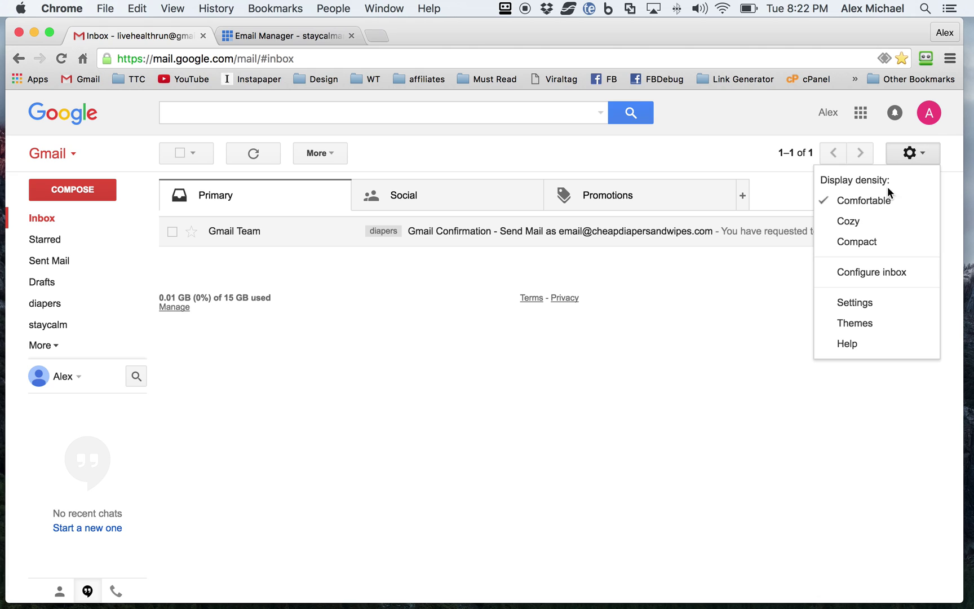
{"action": "left_click", "coordinate": [858, 302]}
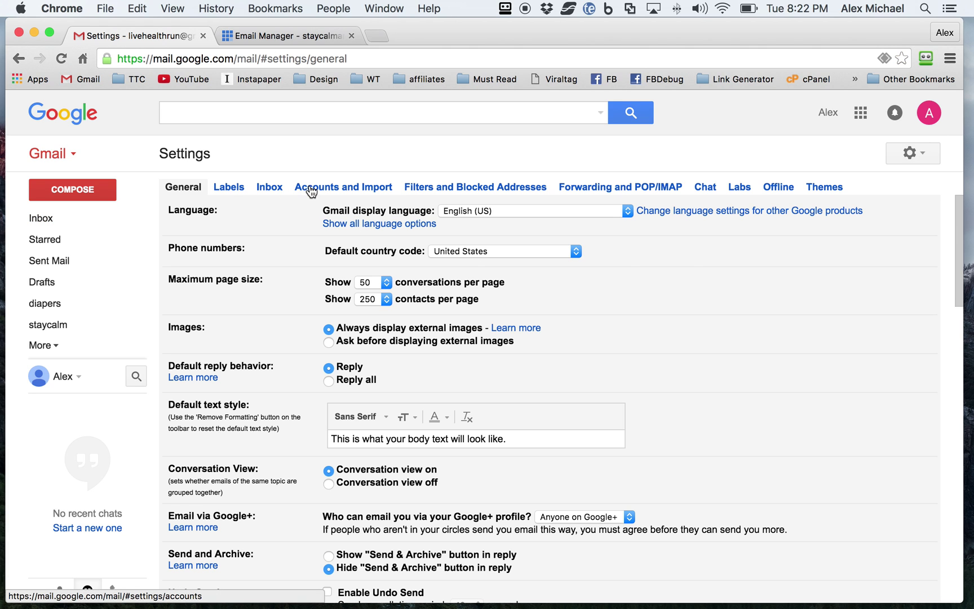
{"action": "left_click", "coordinate": [311, 191]}
{"action": "scroll", "coordinate": [382, 304], "scroll_direction": "down", "scroll_amount": 3}
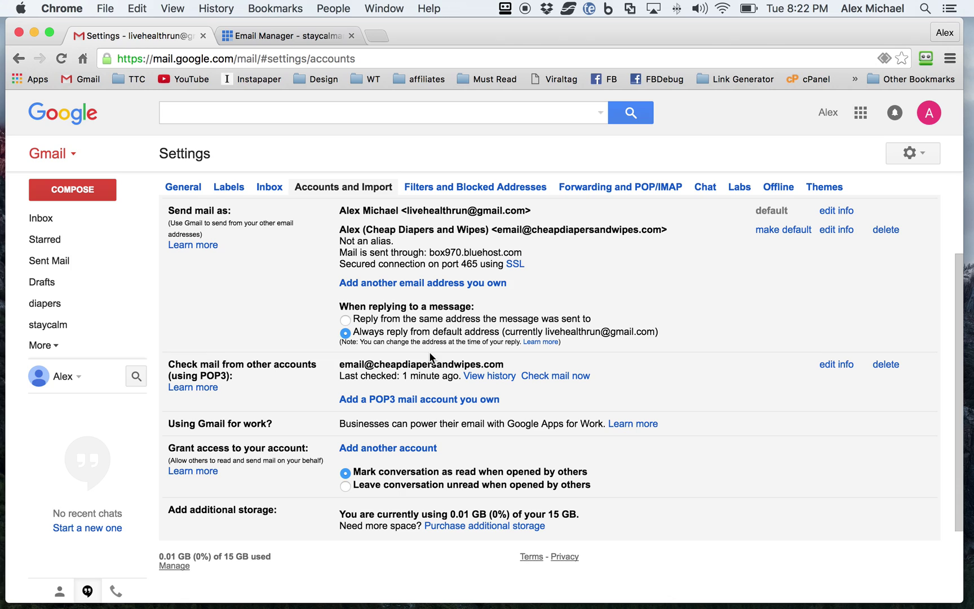
{"action": "left_click", "coordinate": [558, 375]}
{"action": "left_click", "coordinate": [40, 222]}
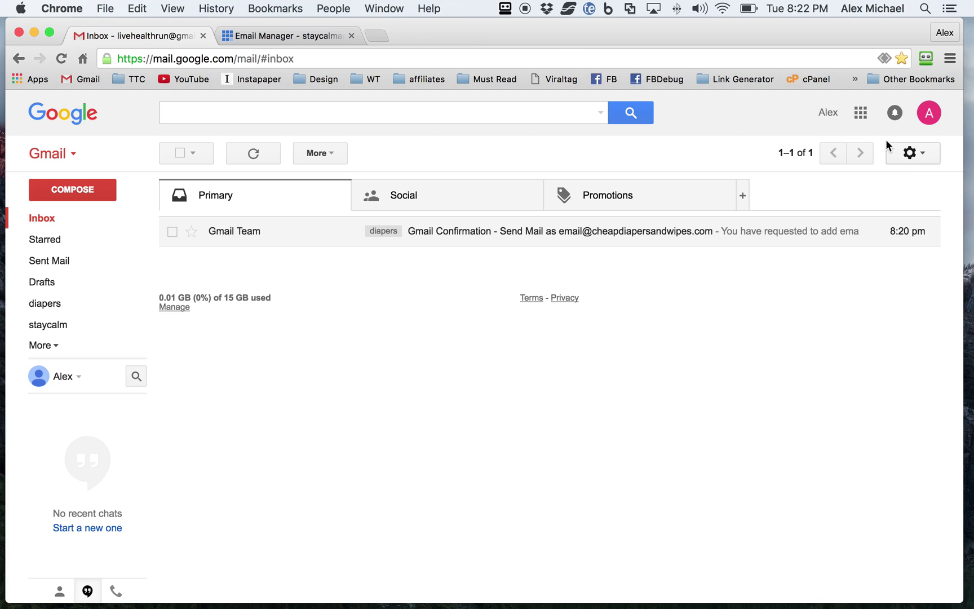
Check the Bluehost account for mail a second time and go back to the Inbox.
{"action": "left_click", "coordinate": [914, 159]}
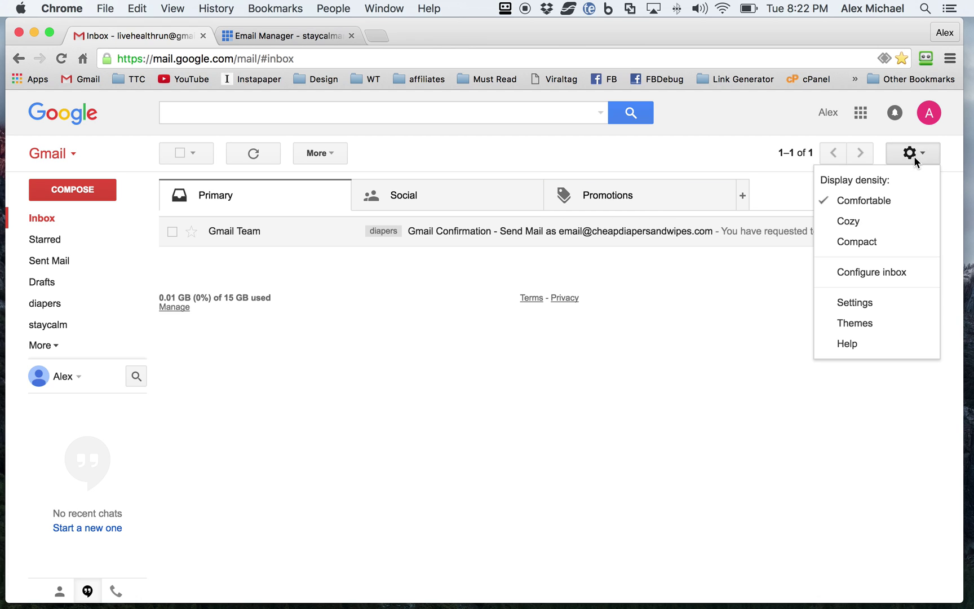
{"action": "left_click", "coordinate": [850, 304]}
{"action": "left_click", "coordinate": [330, 188]}
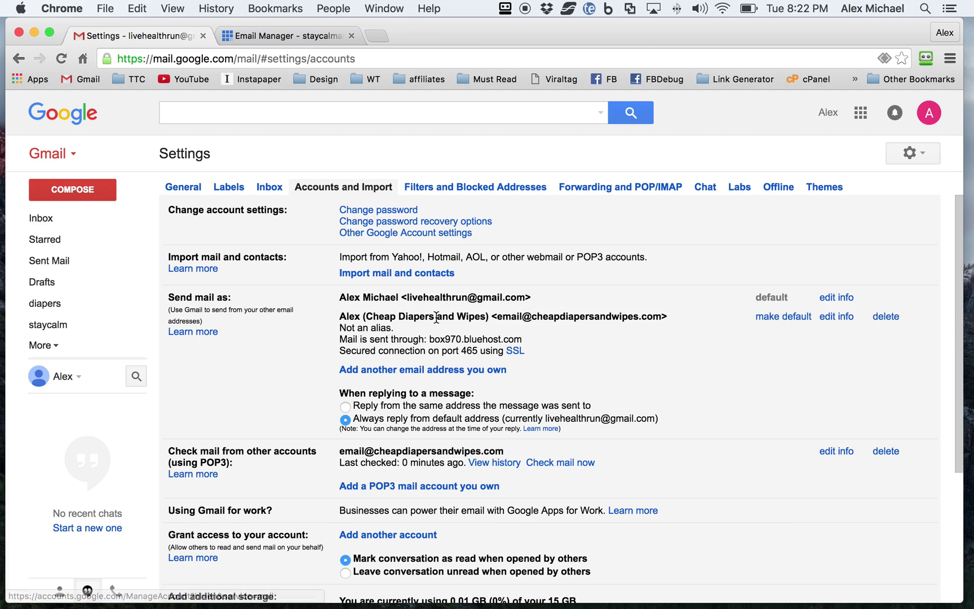
{"action": "left_click", "coordinate": [558, 463]}
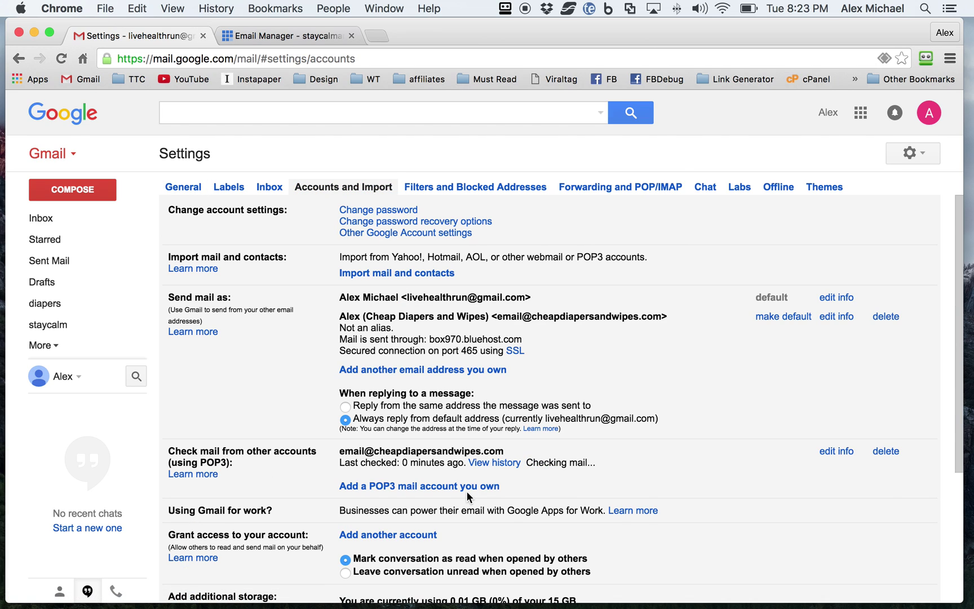
{"action": "left_click", "coordinate": [39, 218]}
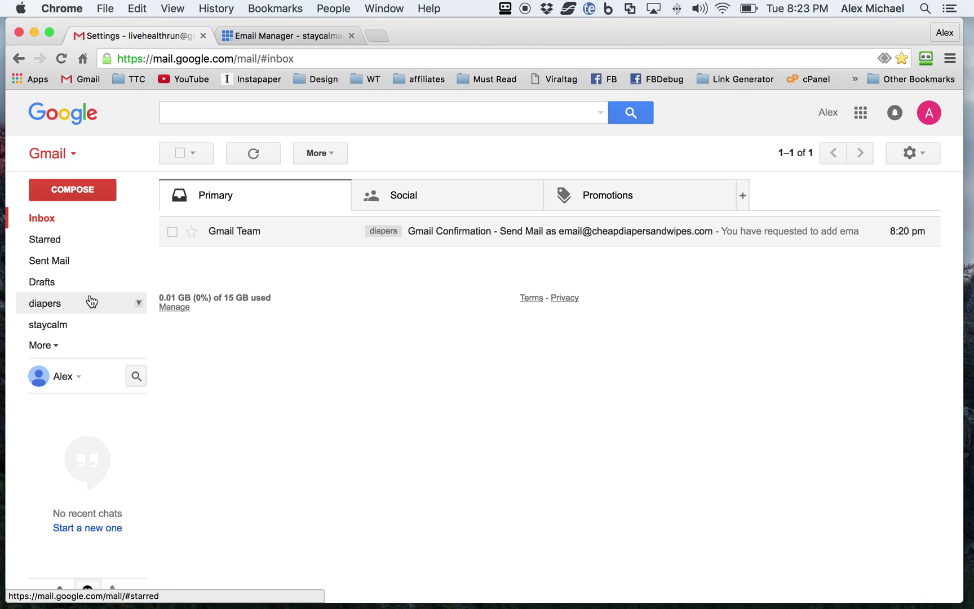